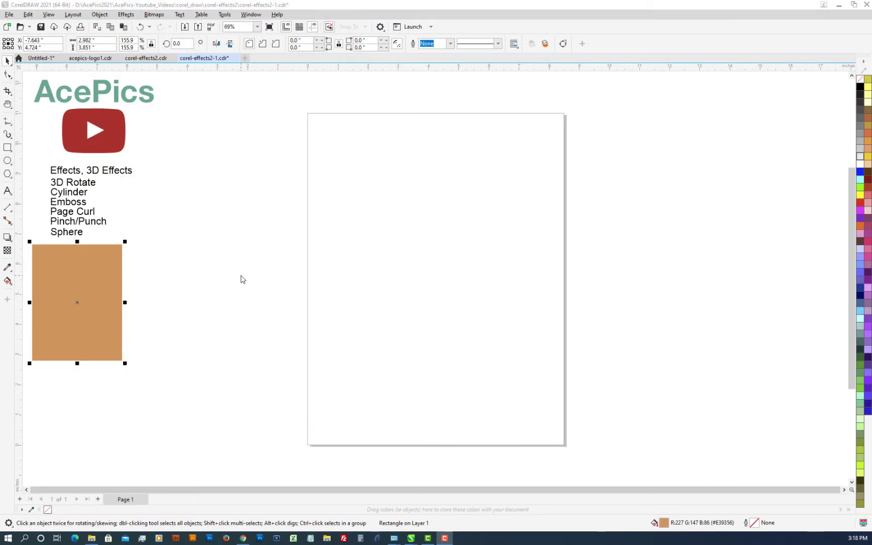
Step: Duplicate the tan rectangle and place the copy inside the upper-left corner of the page
drag(101, 284, 386, 162)
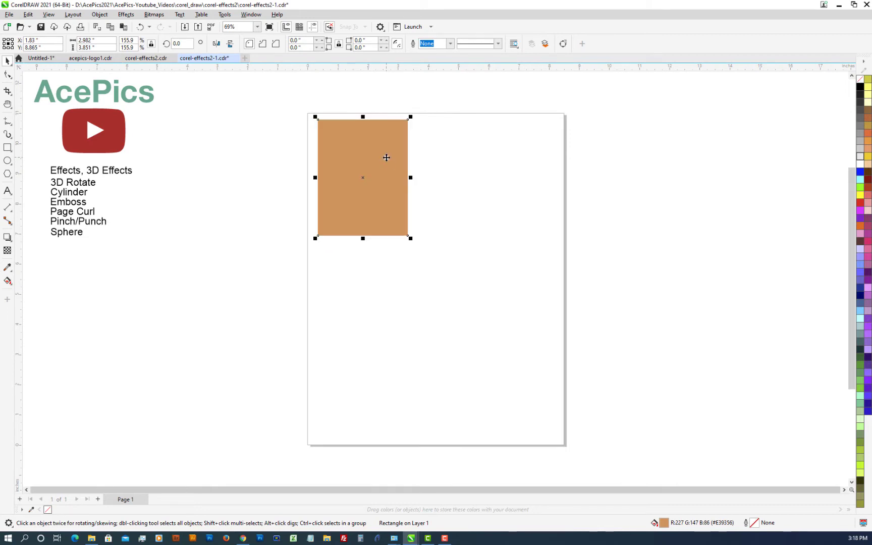
key(ctrl+z)
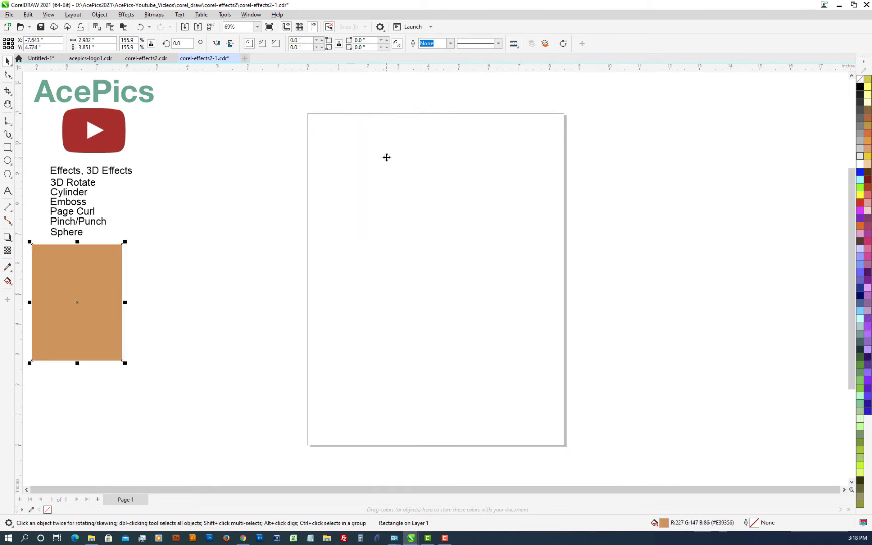
key(ctrl+d)
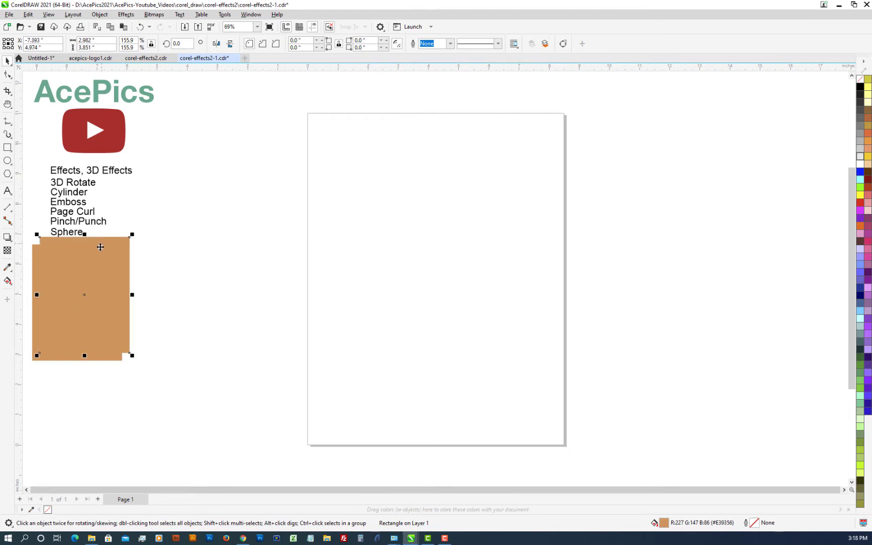
drag(97, 255, 372, 146)
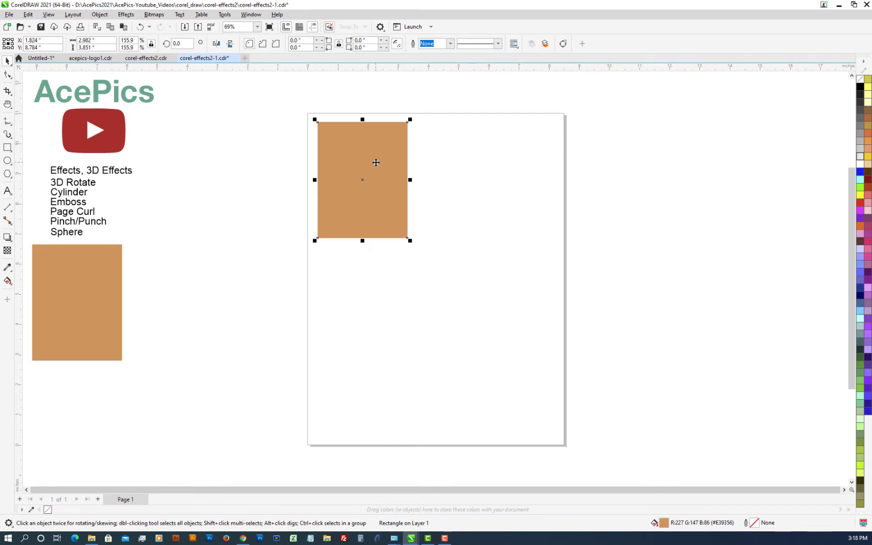
Step: Fill the rectangle on the page with the multicoloured preset Fountain Fill 056
click(7, 282)
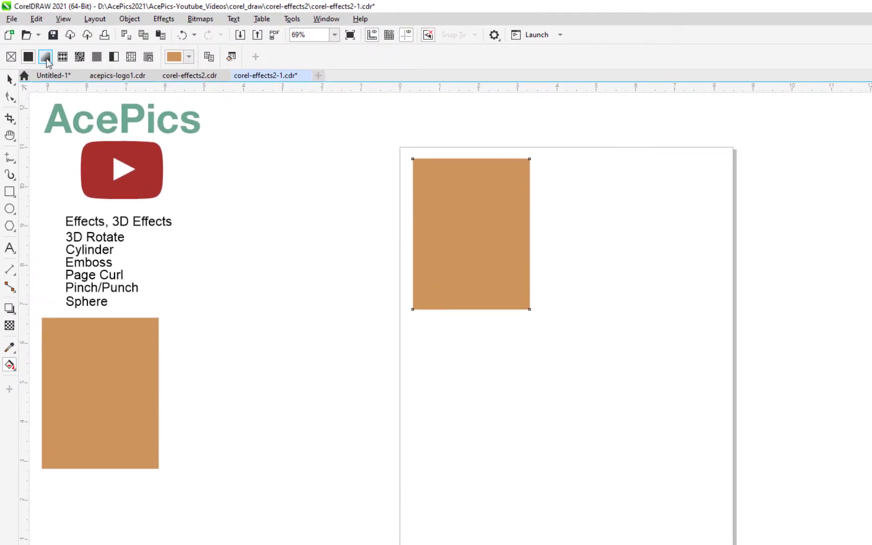
click(46, 57)
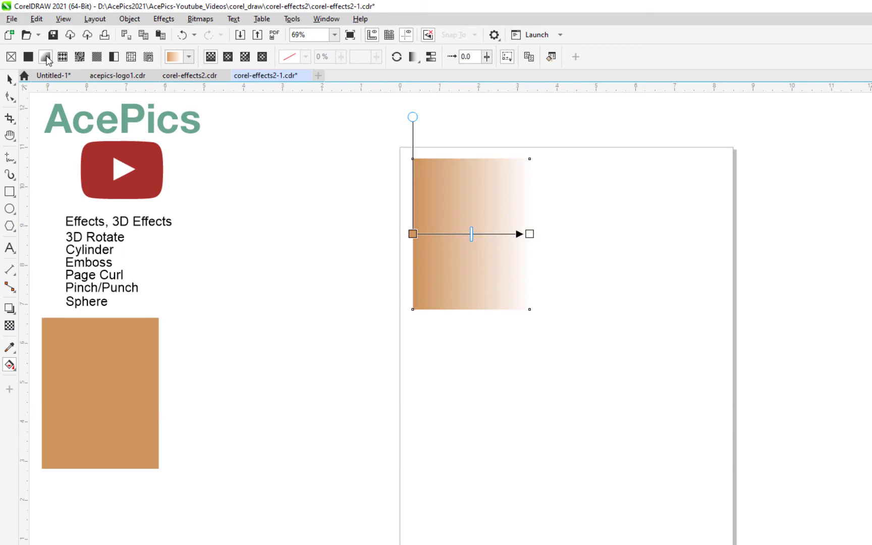
click(189, 60)
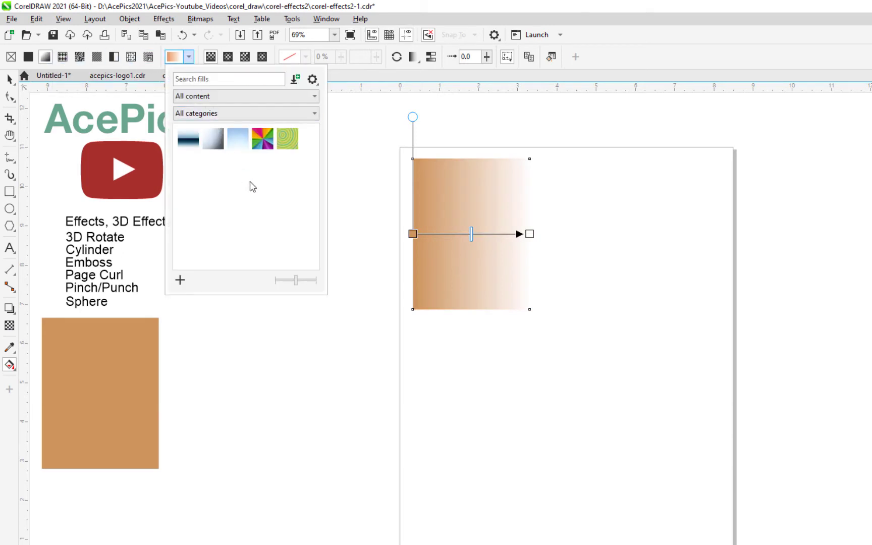
click(261, 144)
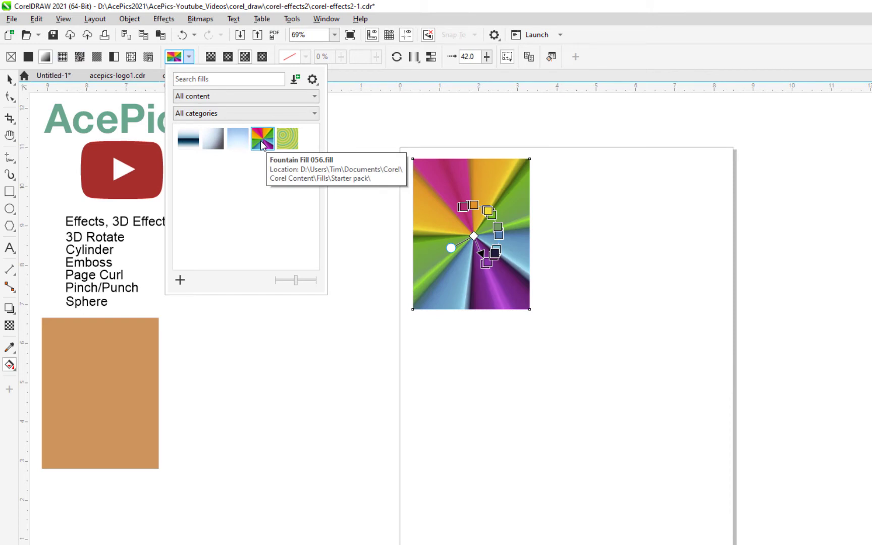
click(305, 358)
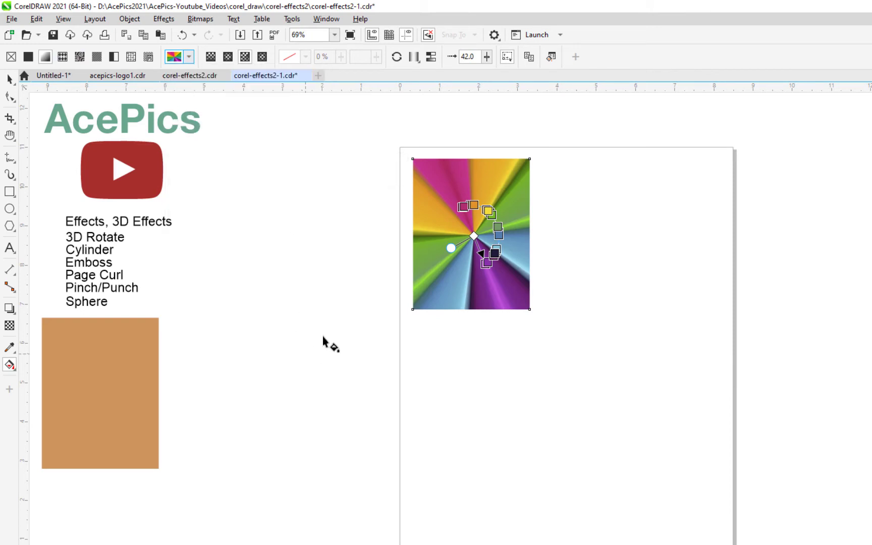
click(361, 216)
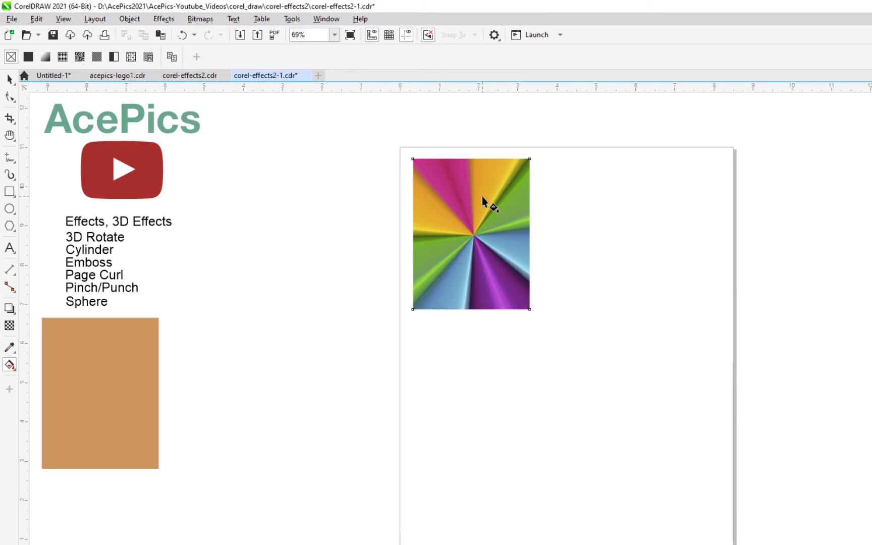
click(509, 192)
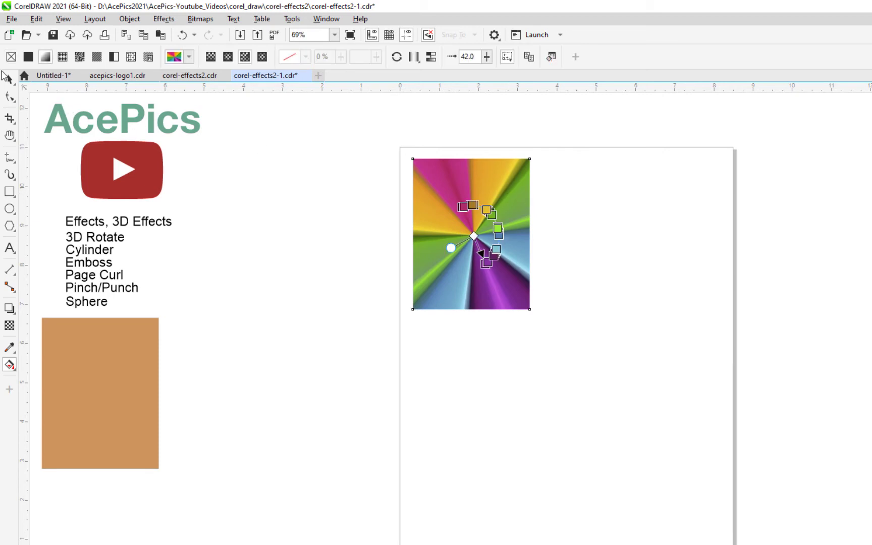
click(9, 79)
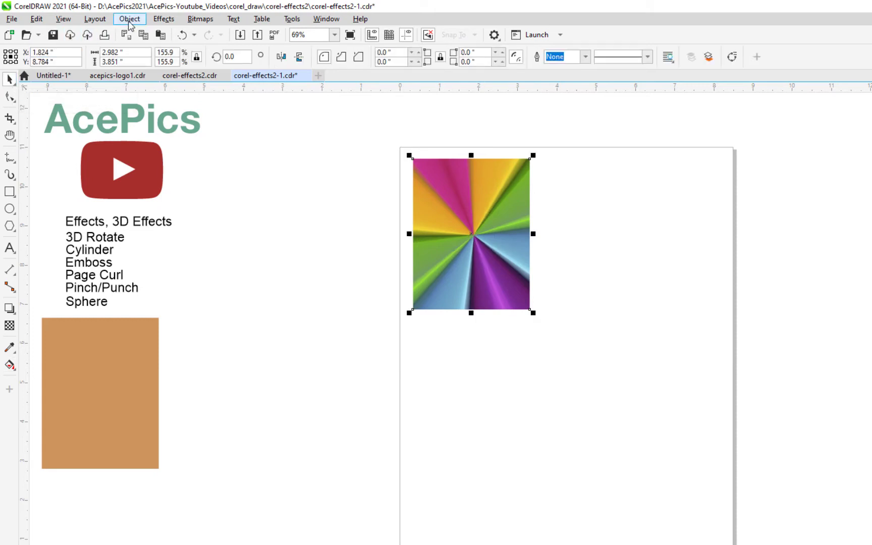
Step: Apply a 3D Rotate effect to the multicoloured rectangle with vertical 25, horizontal -14 and best fit
click(170, 21)
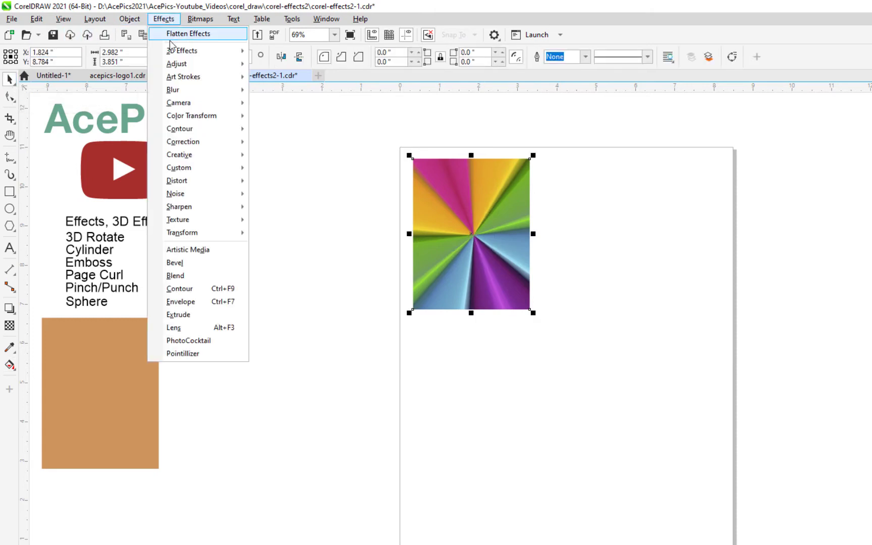
mouse_move(170, 52)
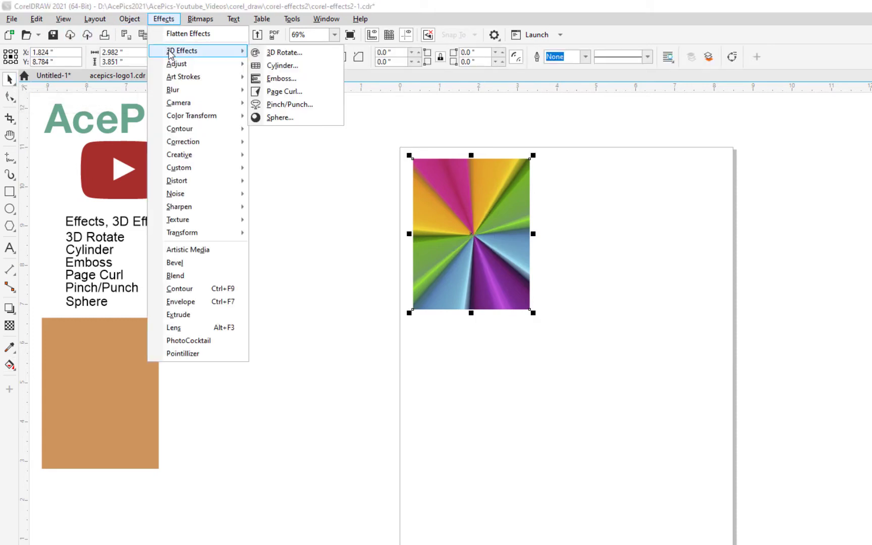
click(283, 52)
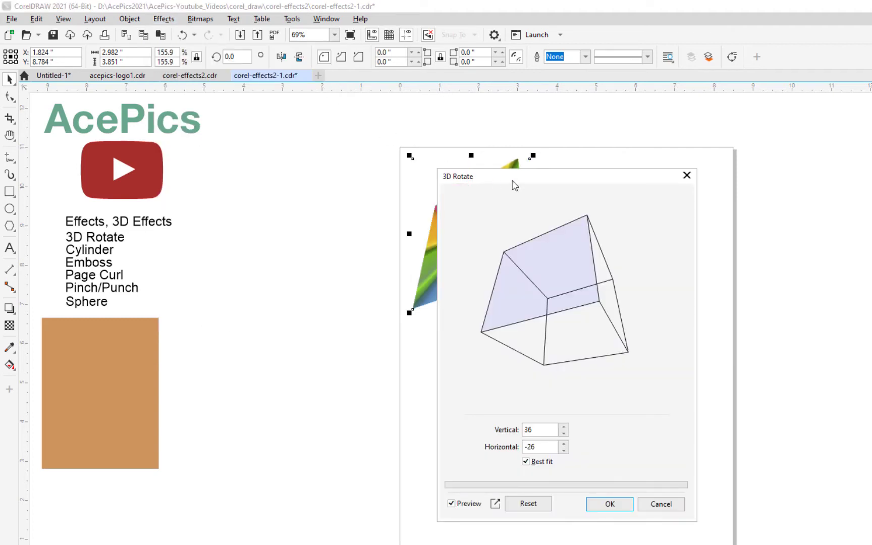
drag(515, 180, 704, 170)
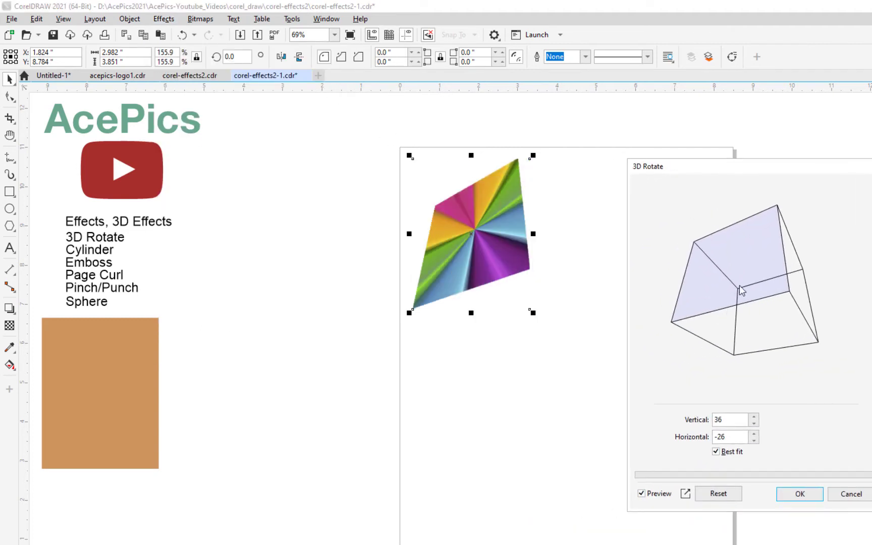
drag(748, 290, 776, 274)
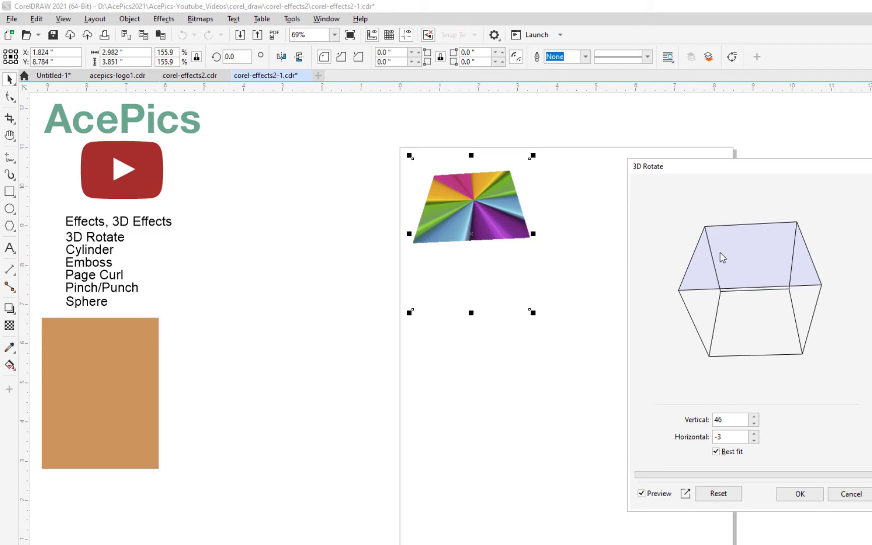
drag(722, 257, 705, 280)
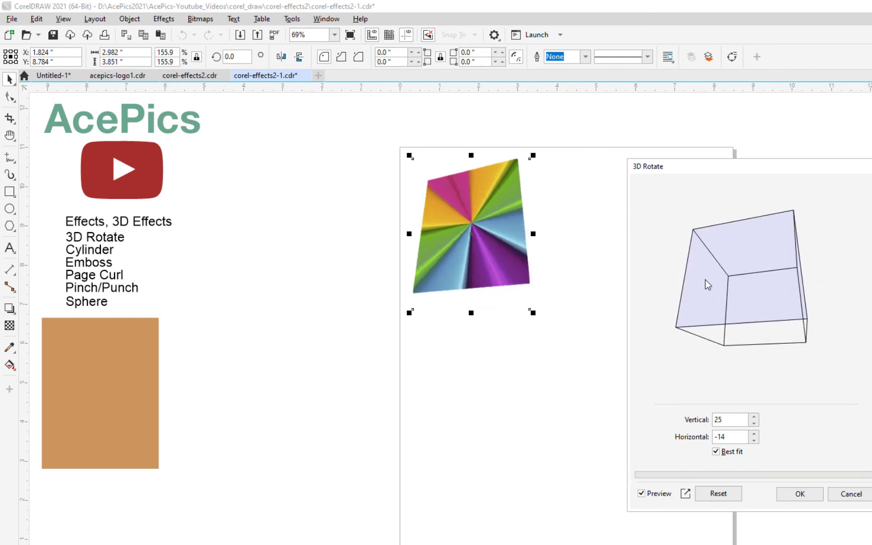
click(799, 494)
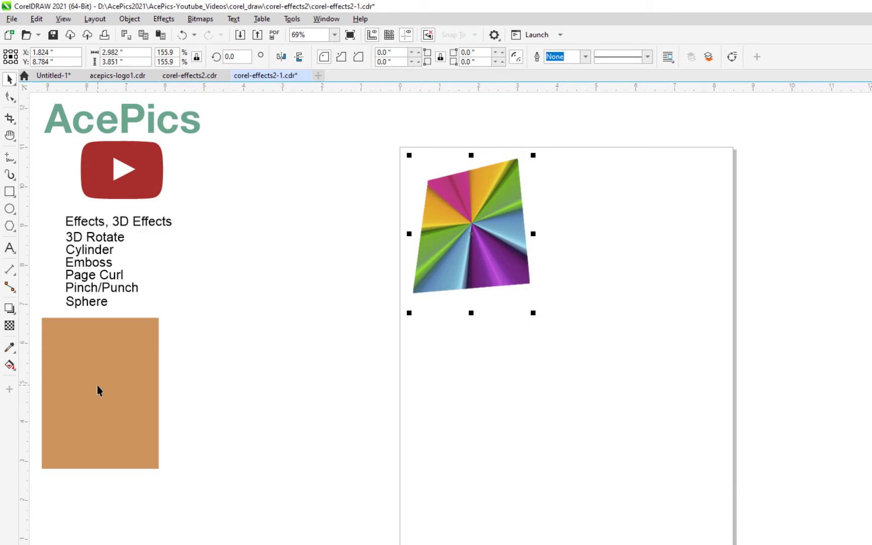
Step: Duplicate the tan rectangle again and place the copy on the page, right of the 3D-rotated shape
click(97, 385)
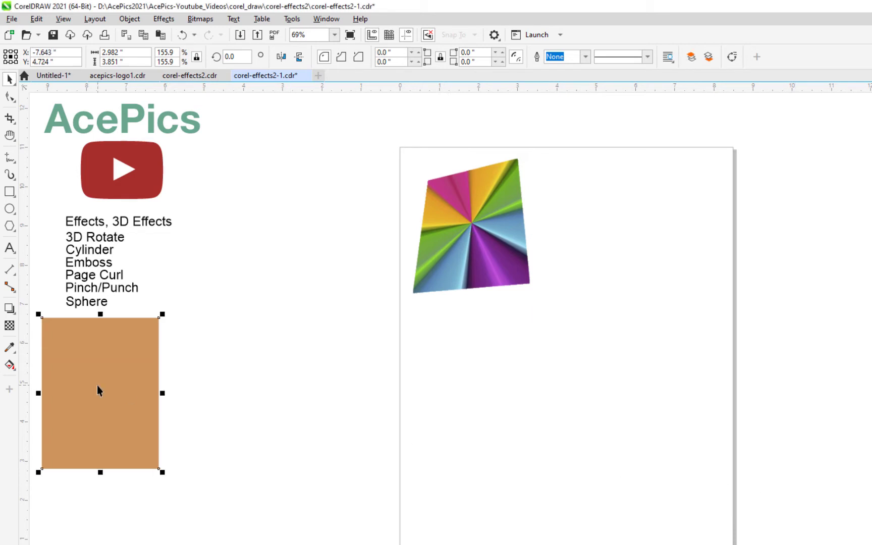
key(ctrl+d)
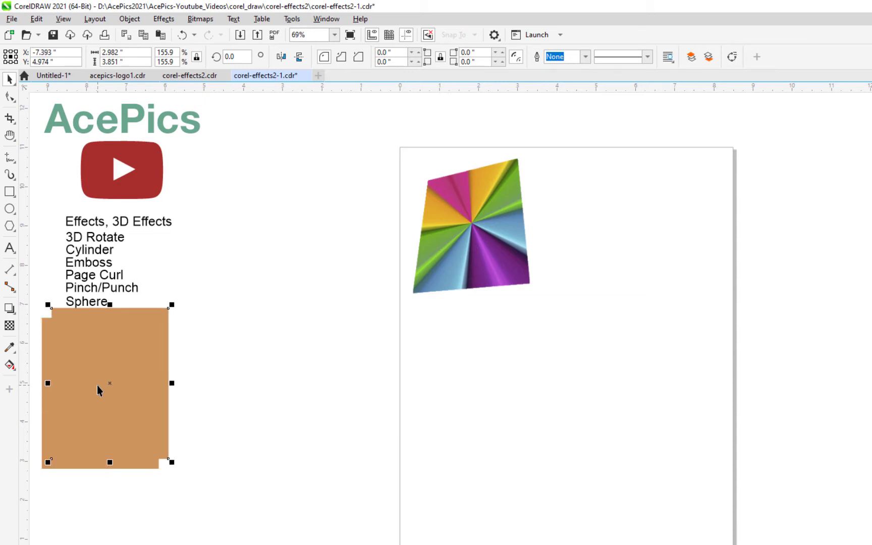
drag(97, 386, 608, 240)
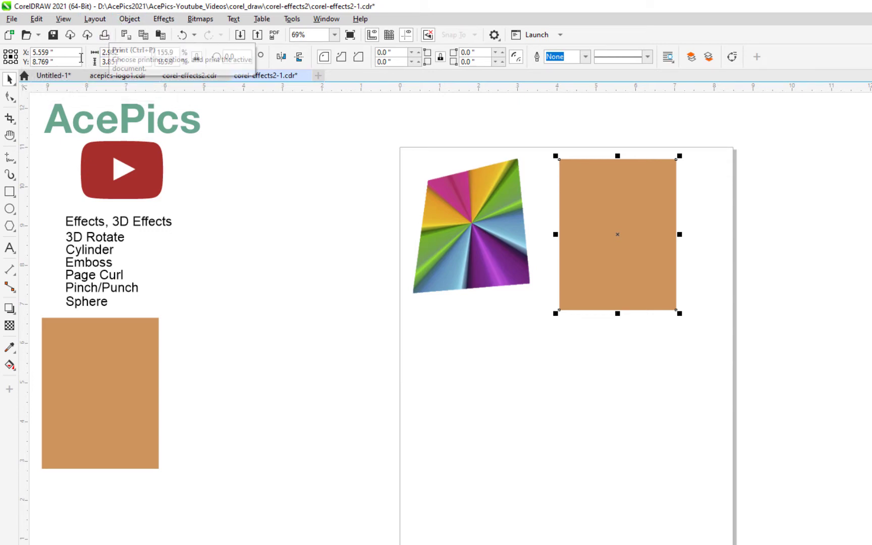
Step: Give the new tan copy on the page the multicoloured starburst fountain fill preset
click(10, 365)
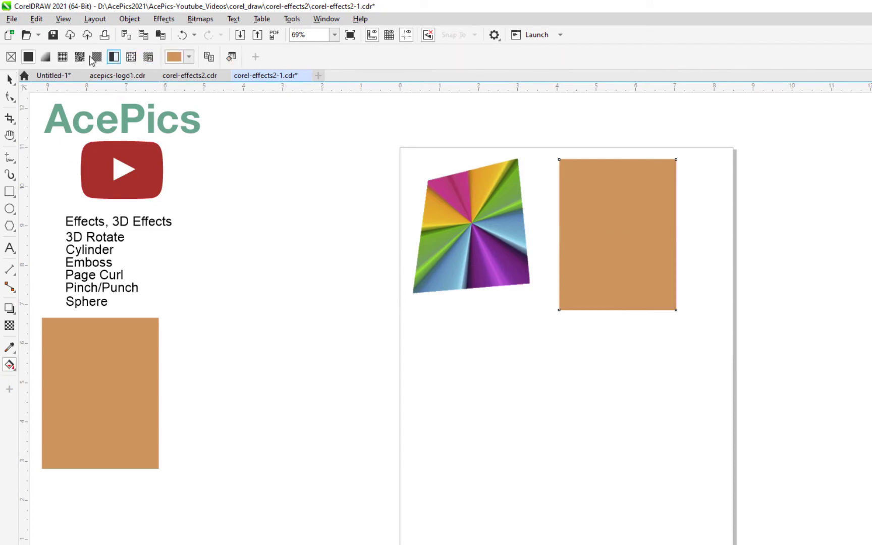
click(49, 57)
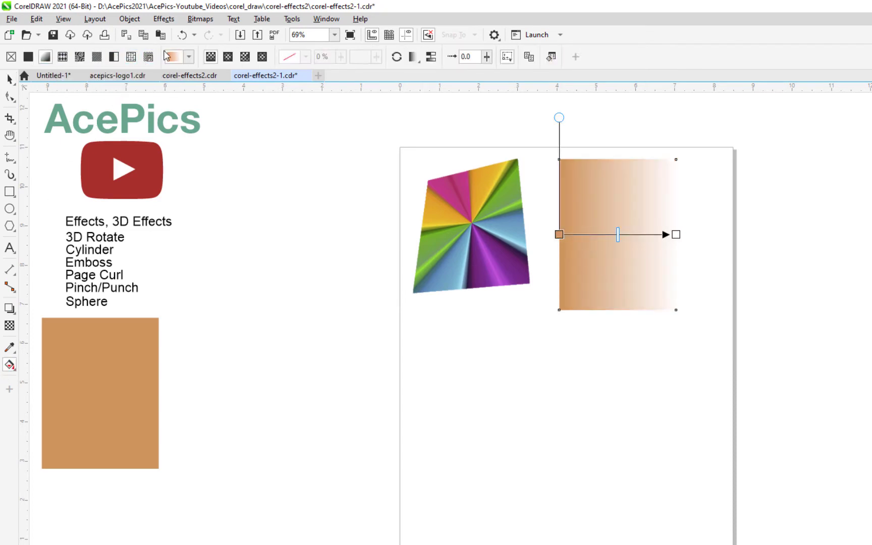
click(189, 57)
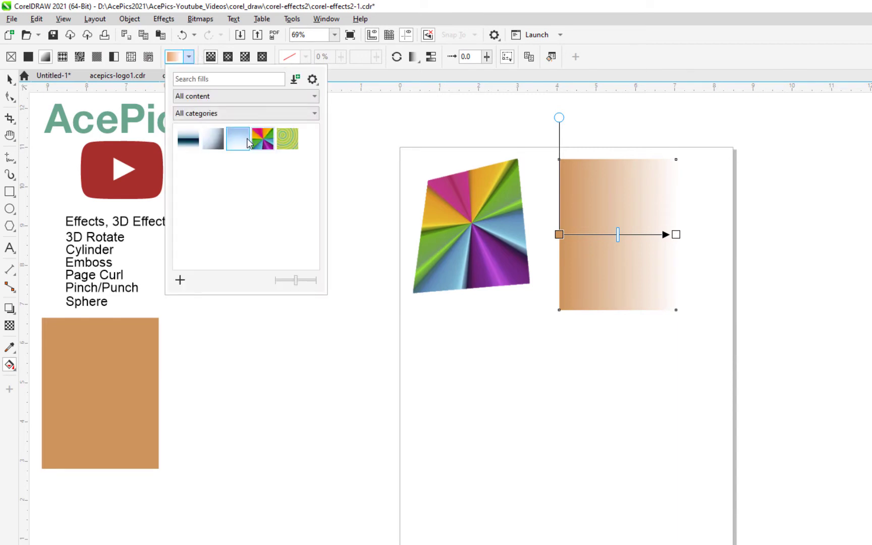
click(263, 139)
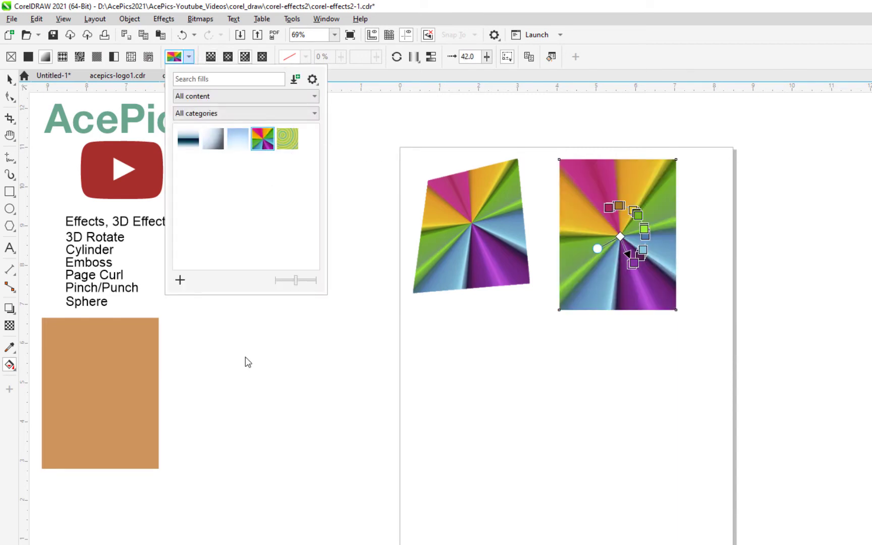
Step: Duplicate the multicoloured rectangle and place the copy off the page beside the original tan rectangle
click(5, 84)
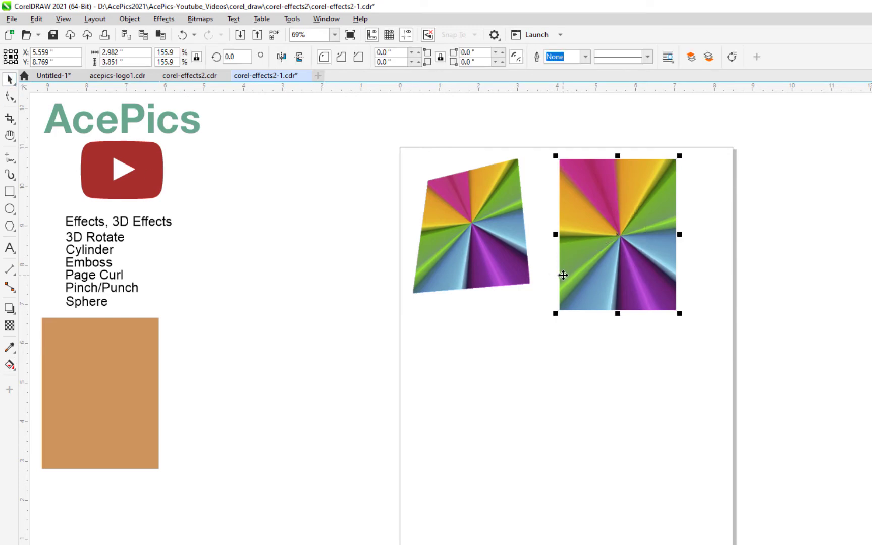
key(ctrl+d)
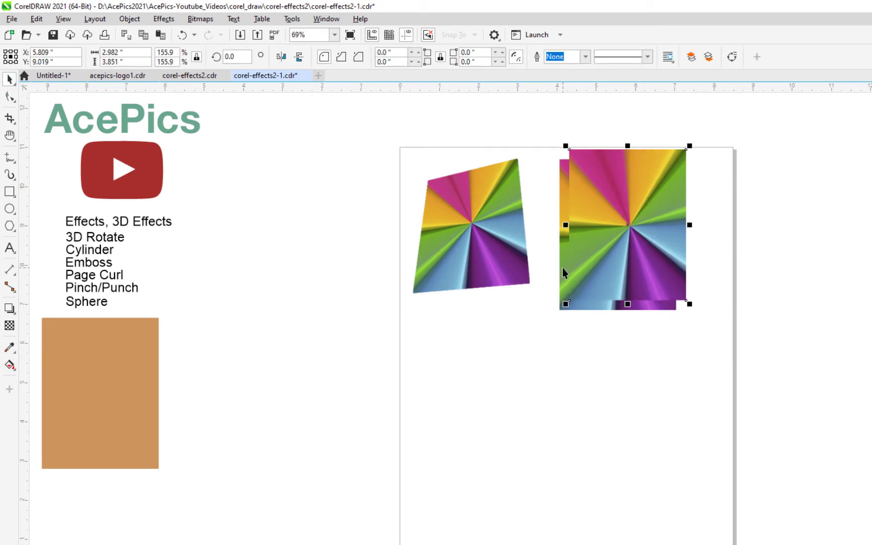
drag(622, 208, 220, 380)
Step: Apply a vertical Cylinder effect at -91 percent to the multicoloured rectangle on the page beside the 3D-rotated shape
click(604, 227)
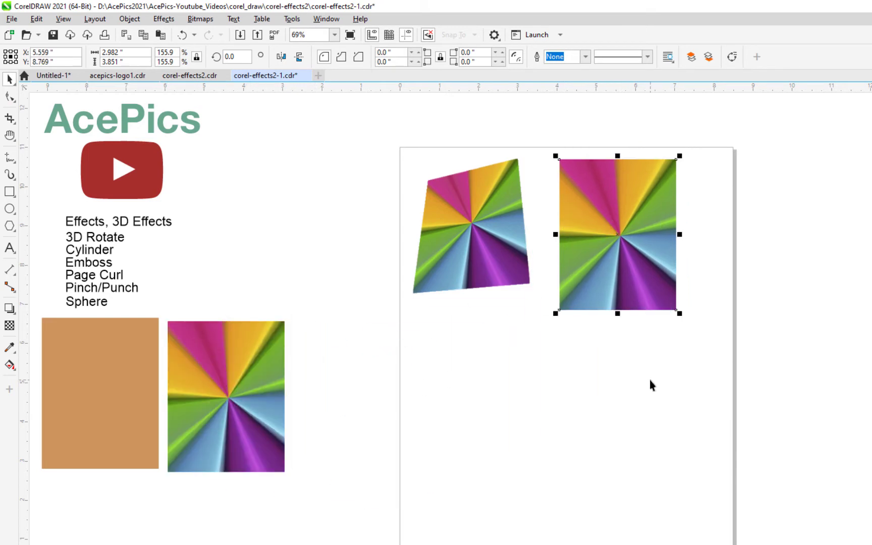
click(158, 20)
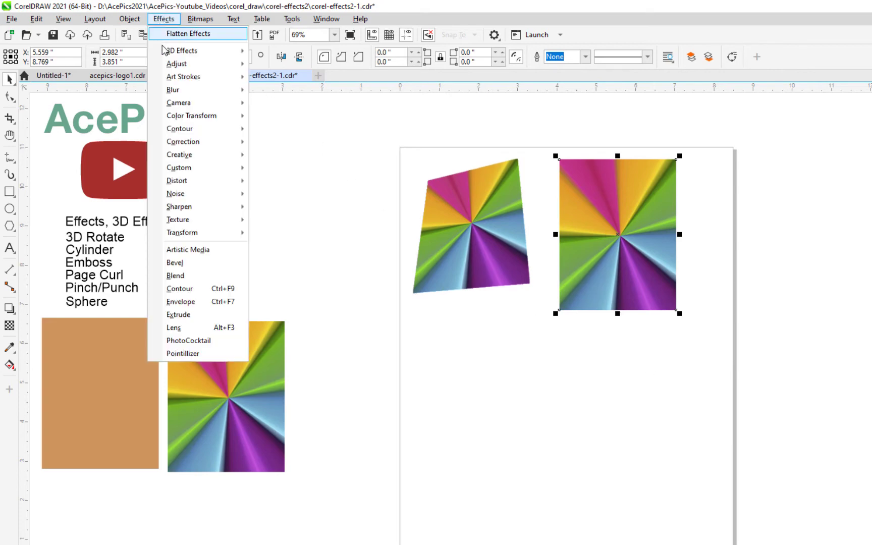
mouse_move(170, 52)
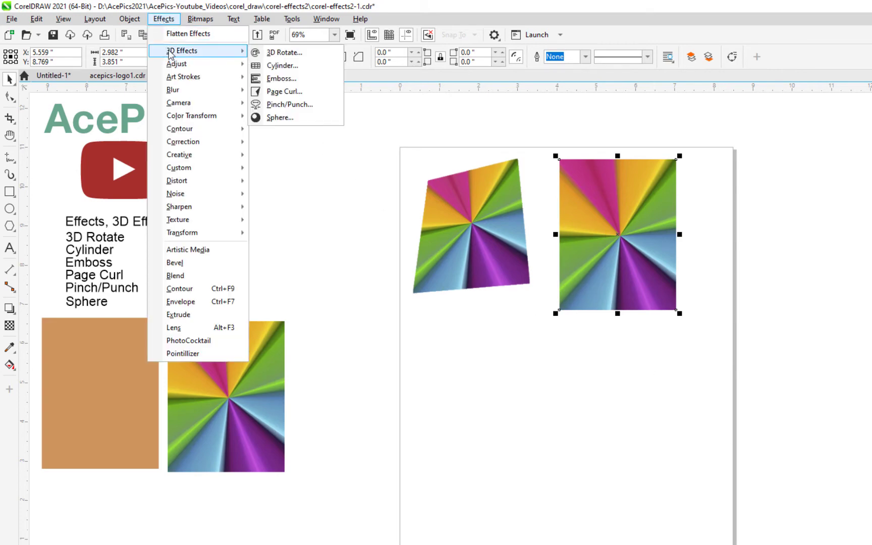
click(274, 67)
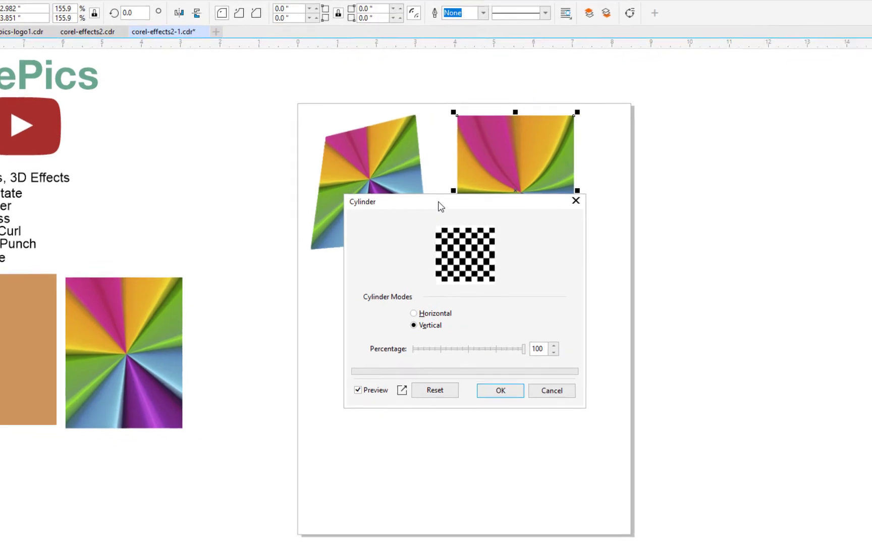
drag(537, 244, 770, 168)
drag(634, 109, 662, 97)
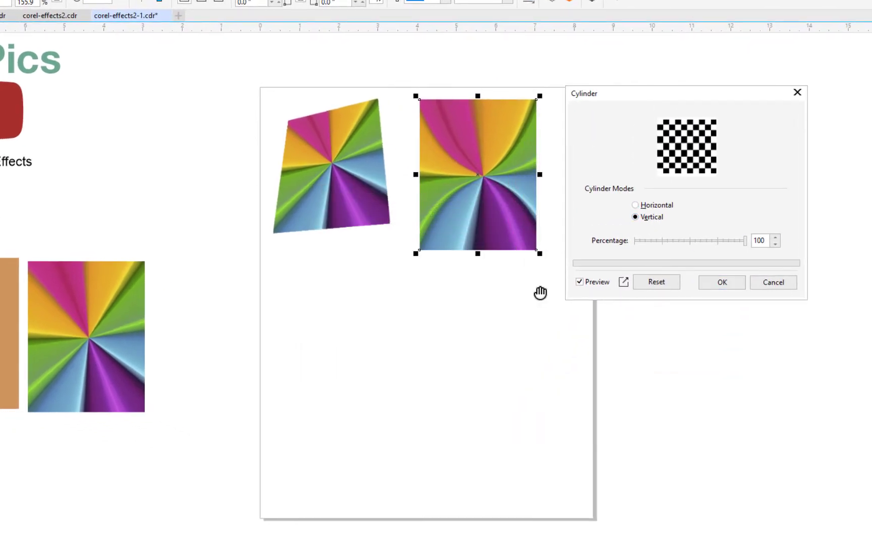
click(726, 243)
drag(738, 241, 645, 245)
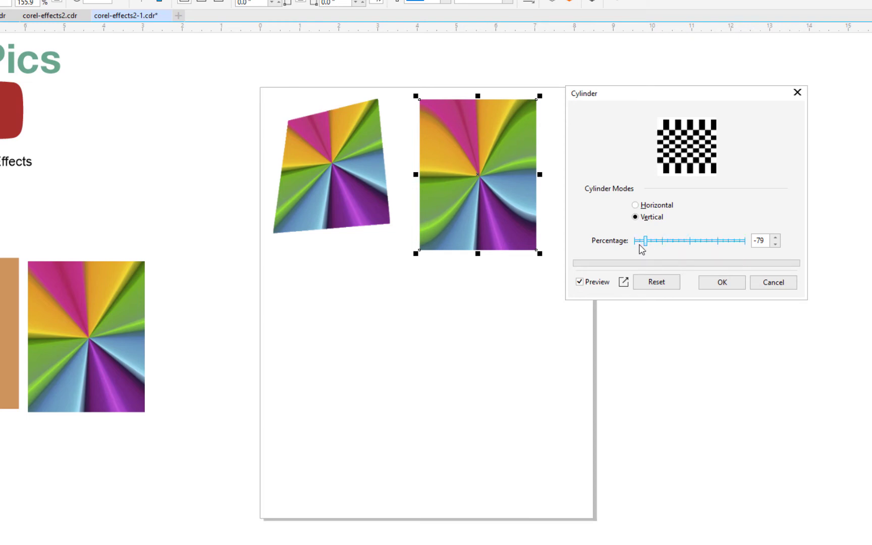
drag(647, 245, 639, 244)
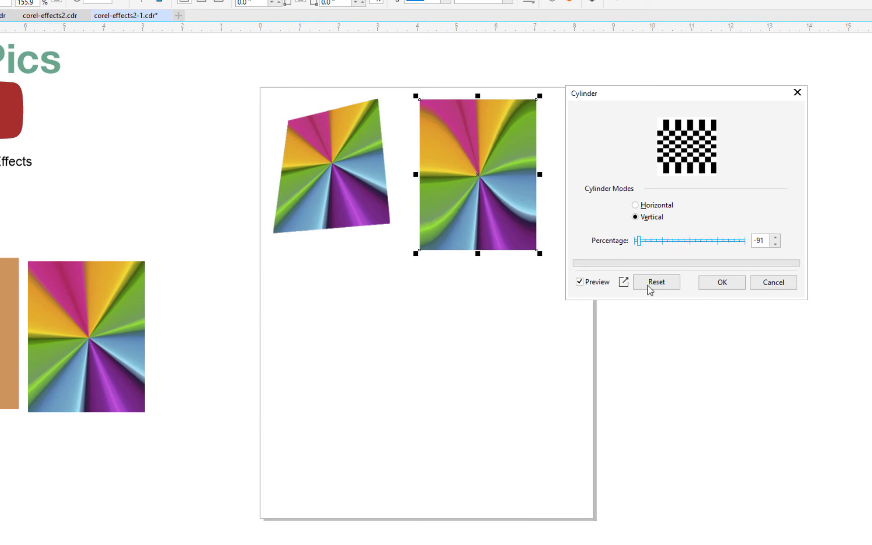
click(721, 283)
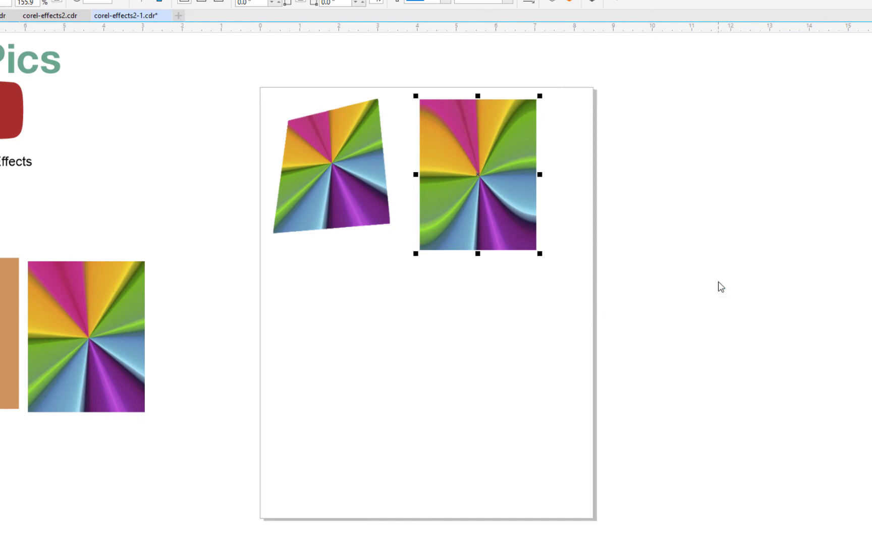
Step: Duplicate the multicoloured rectangle beside the tan one and place the copy on the page below the 3D-rotated shape
click(123, 342)
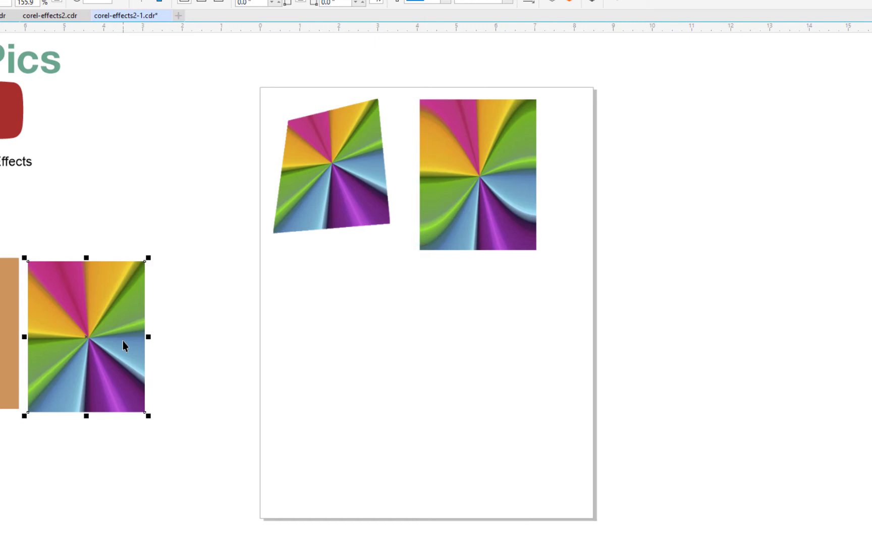
key(ctrl+d)
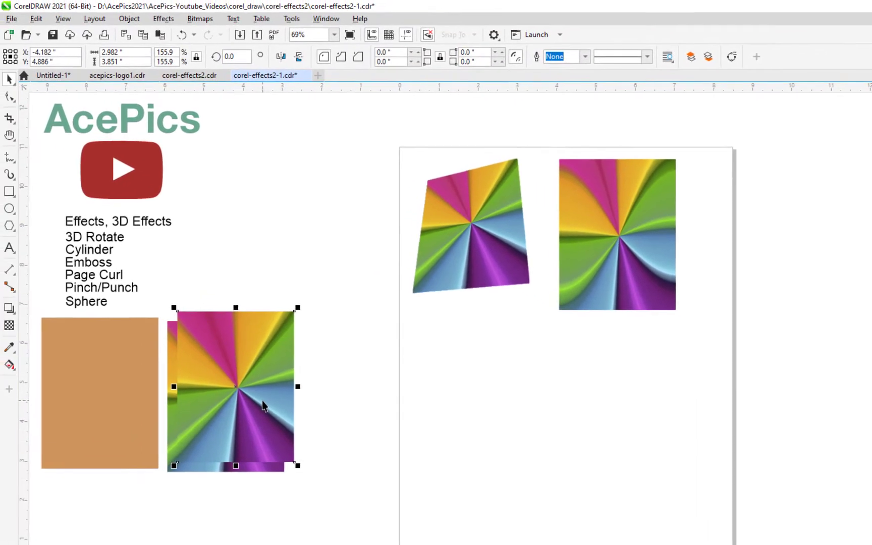
drag(262, 404, 504, 399)
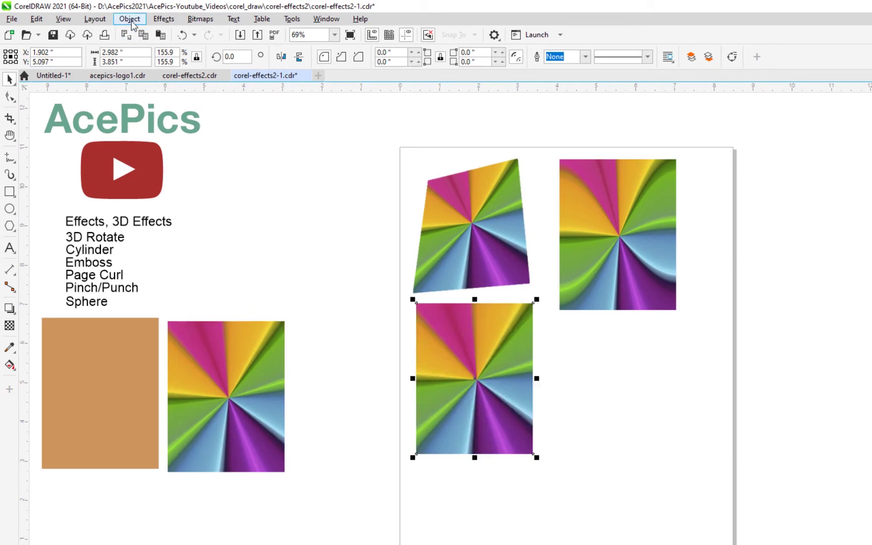
Step: Start an Emboss effect on the new multicoloured copy, with depth 11 and level 56
click(162, 21)
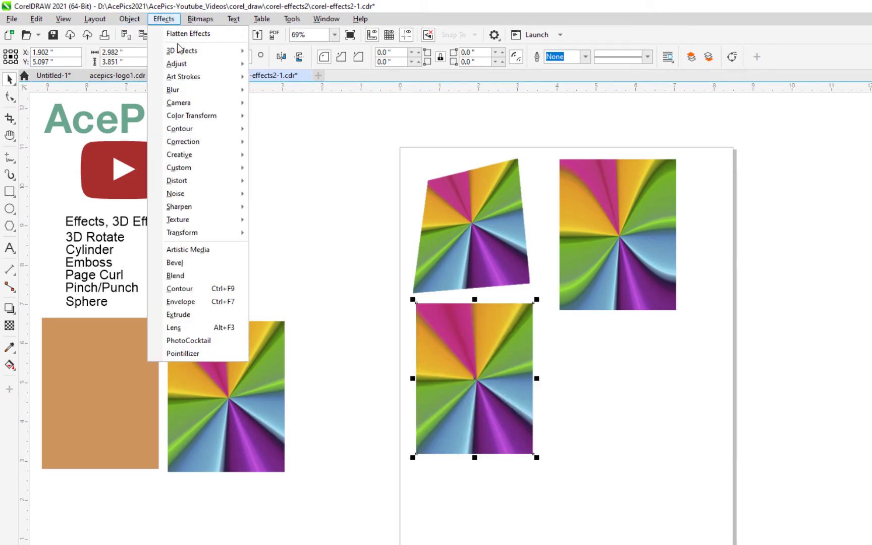
mouse_move(181, 51)
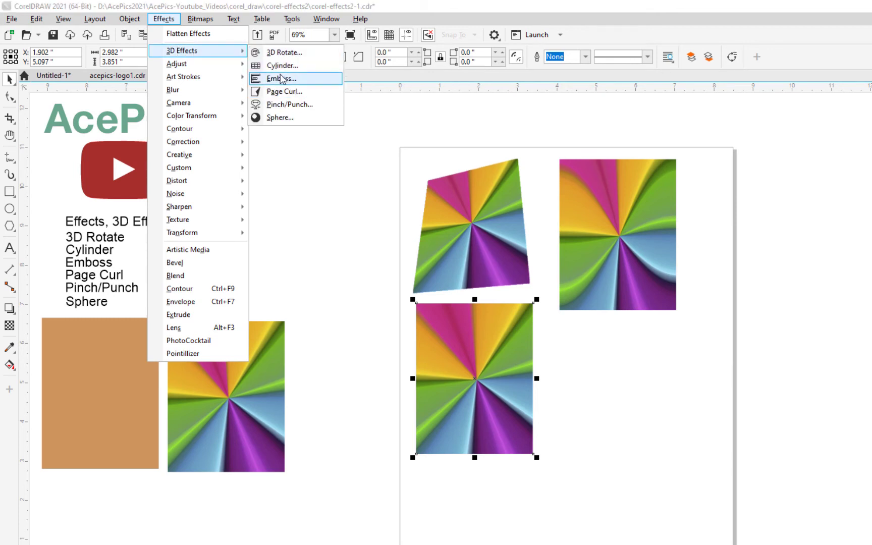
click(298, 76)
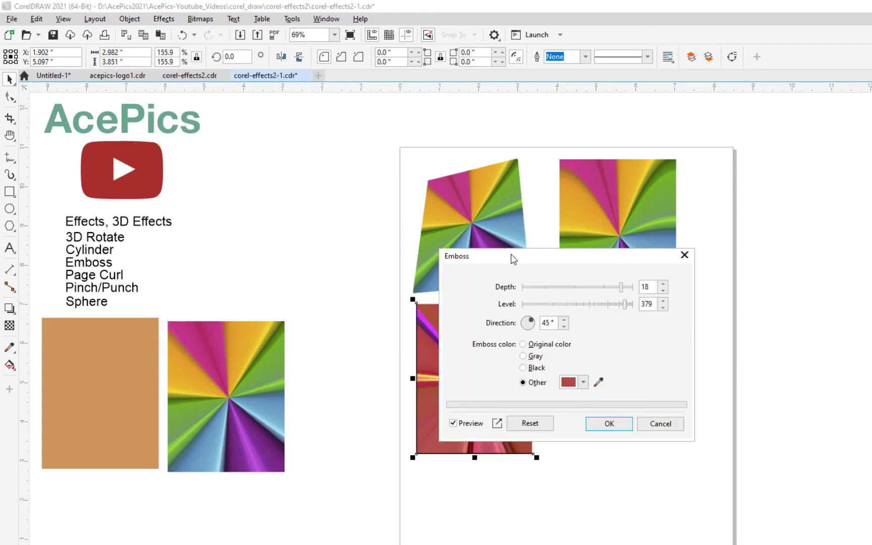
drag(525, 261, 617, 283)
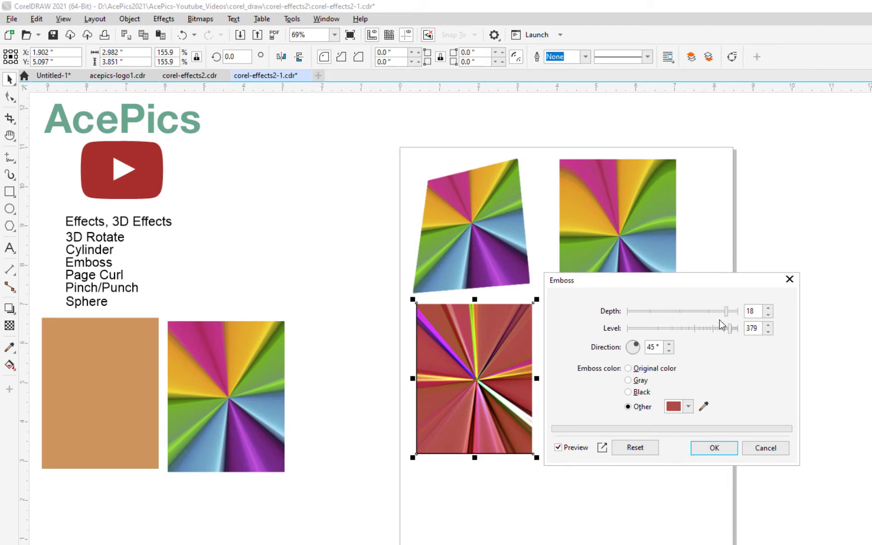
drag(690, 313, 685, 314)
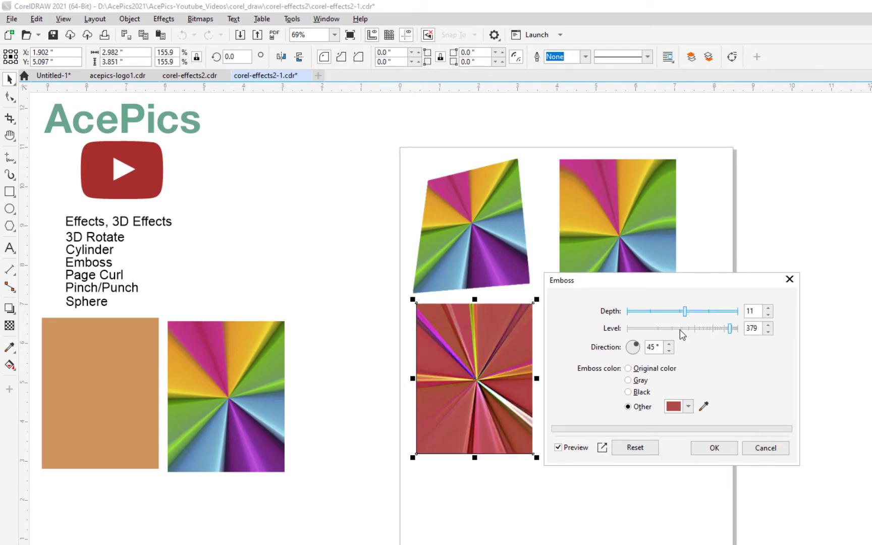
click(680, 328)
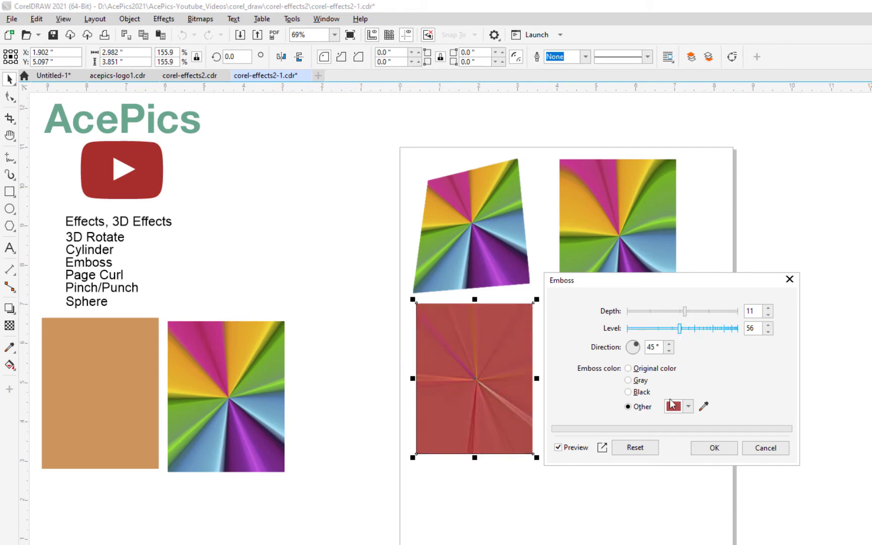
Step: Try the original colour as the emboss colour, with depth 17 and level 500
click(637, 372)
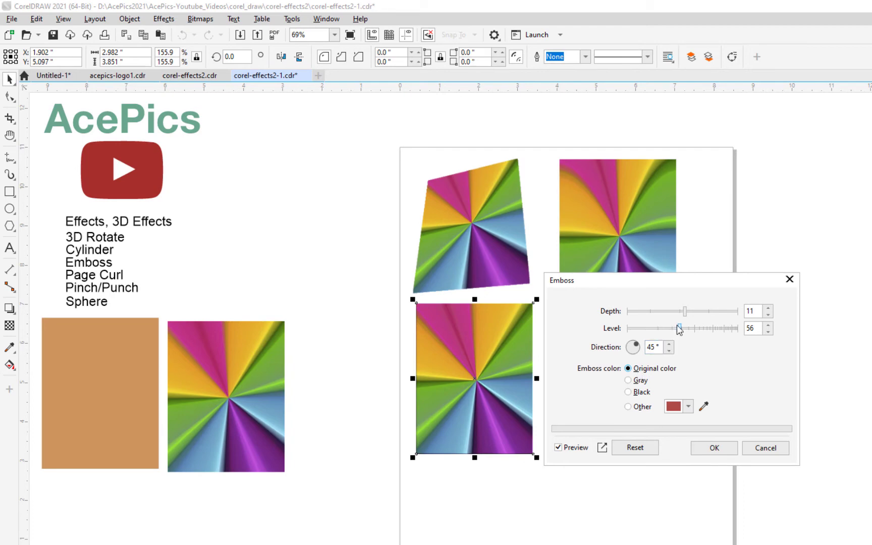
drag(685, 313, 721, 316)
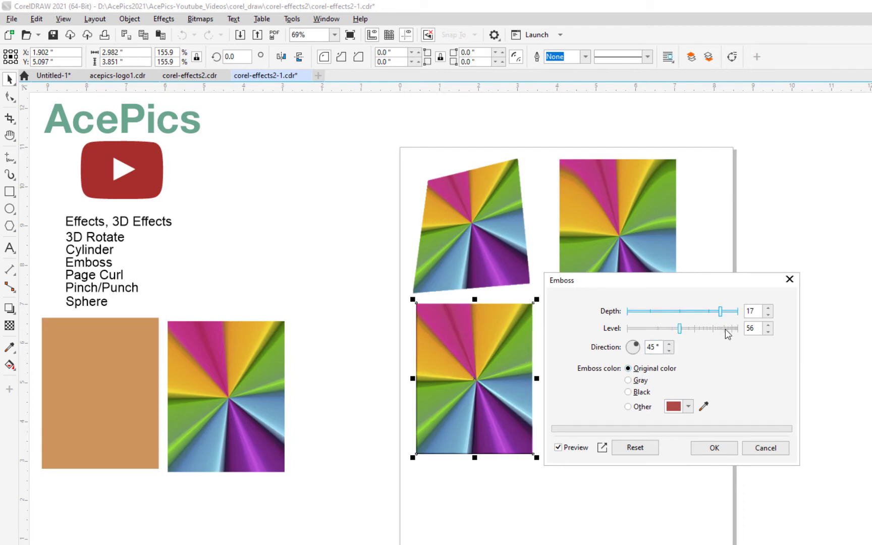
click(725, 329)
drag(725, 329, 743, 336)
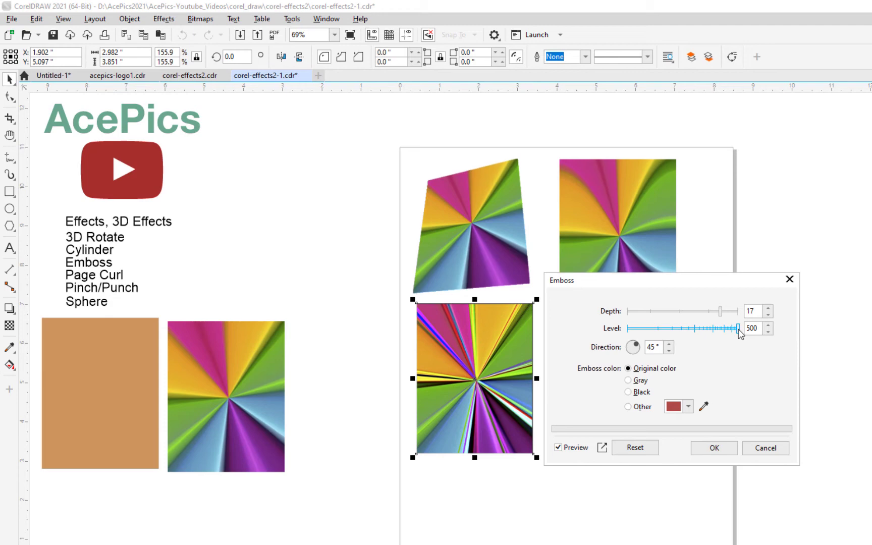
Step: Try the emboss at level 4 and depth 3, and raise it to depth 18 and level 413
drag(739, 331, 634, 338)
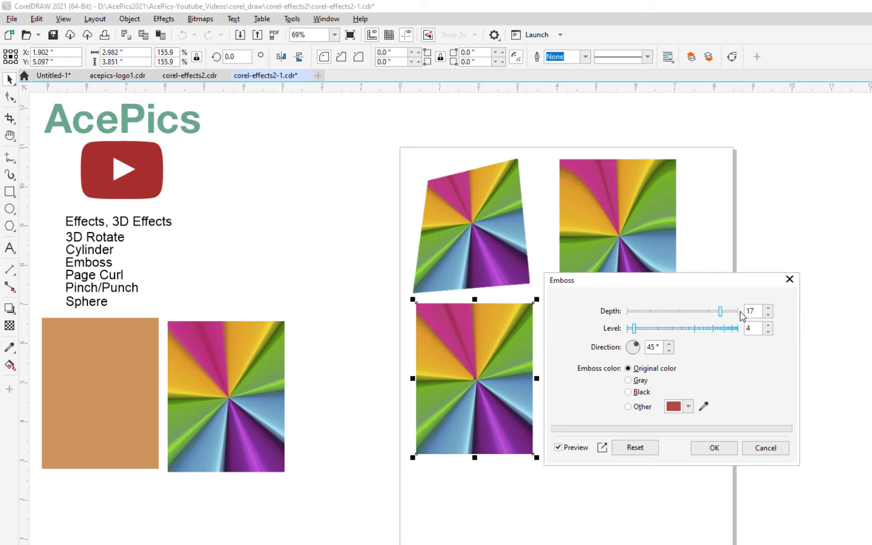
drag(721, 312, 640, 317)
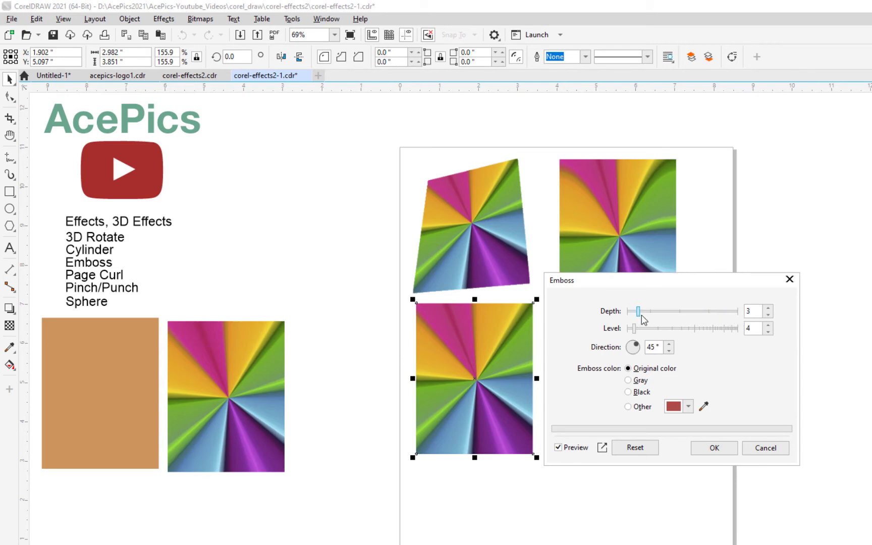
drag(639, 315, 727, 323)
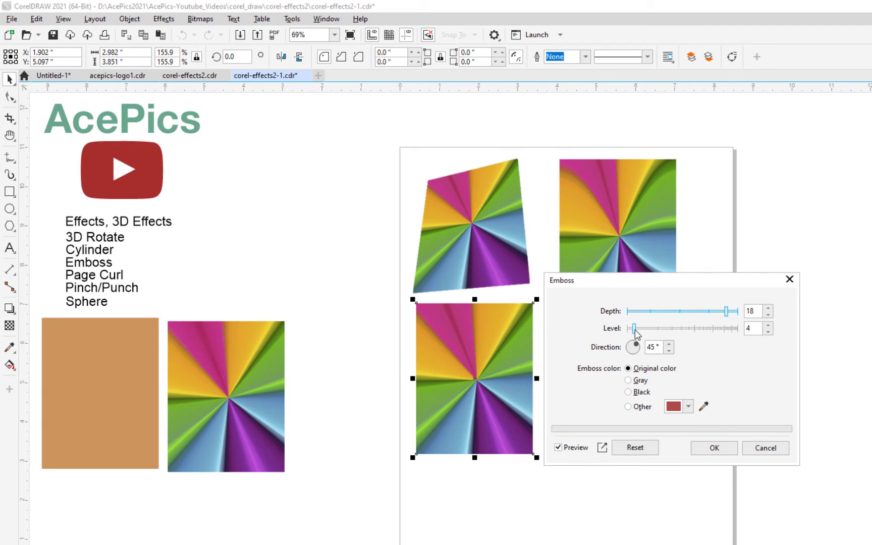
drag(634, 329, 733, 337)
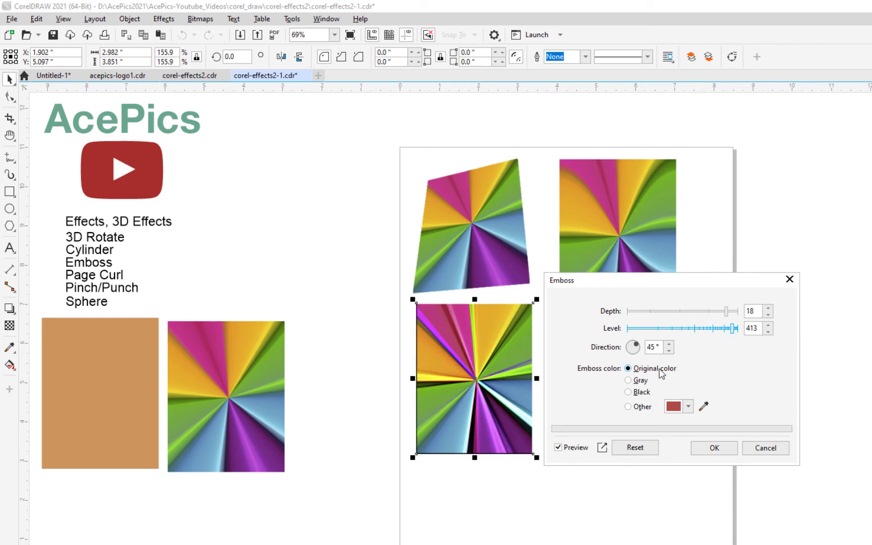
Step: Try the gray and black emboss colours while varying the level, ending with black at level 431
click(630, 382)
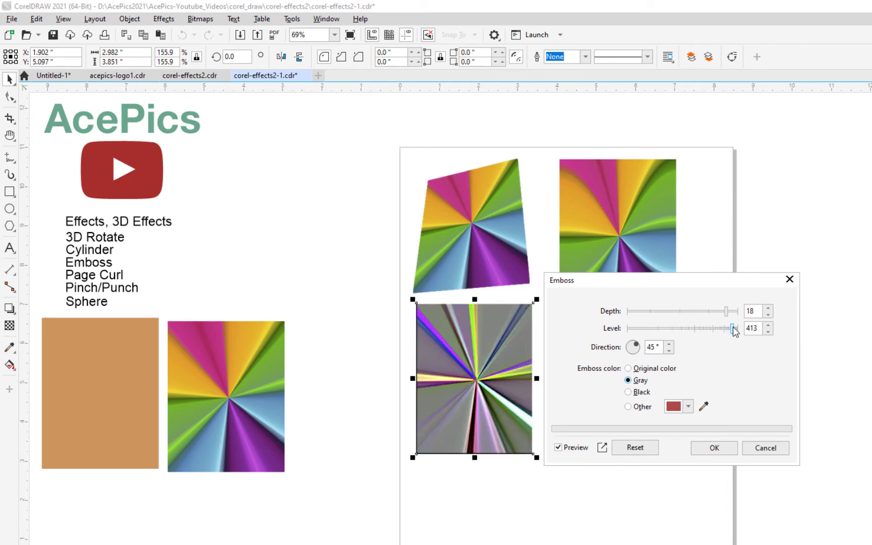
mouse_move(734, 328)
mouse_down()
mouse_move(663, 333)
mouse_move(734, 333)
mouse_up()
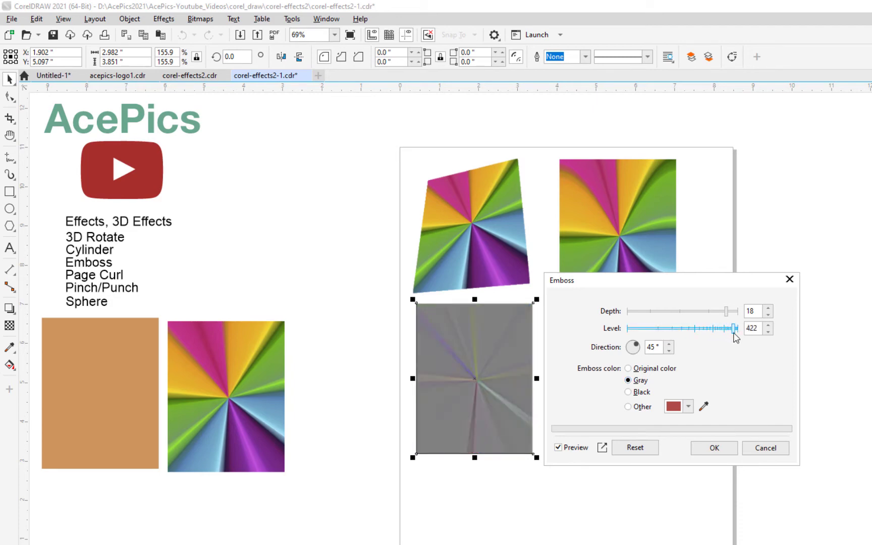
click(643, 393)
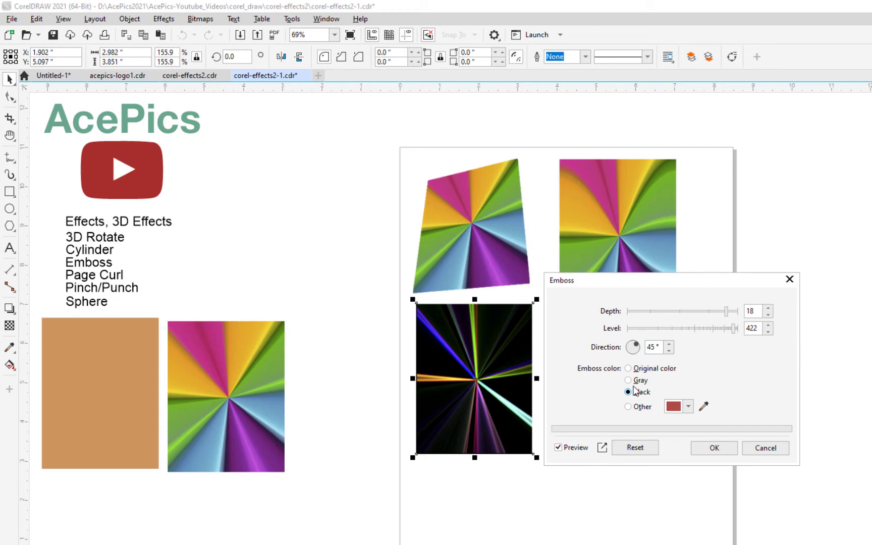
drag(733, 329, 676, 329)
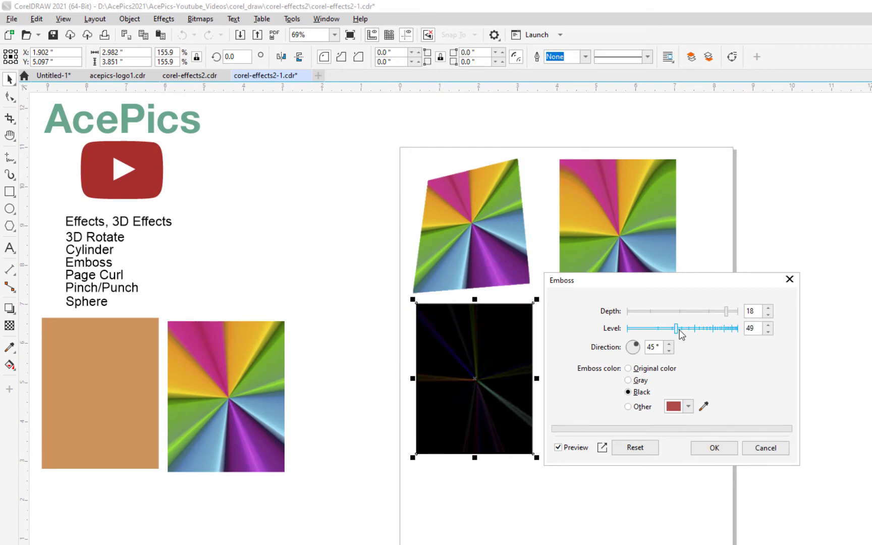
click(719, 331)
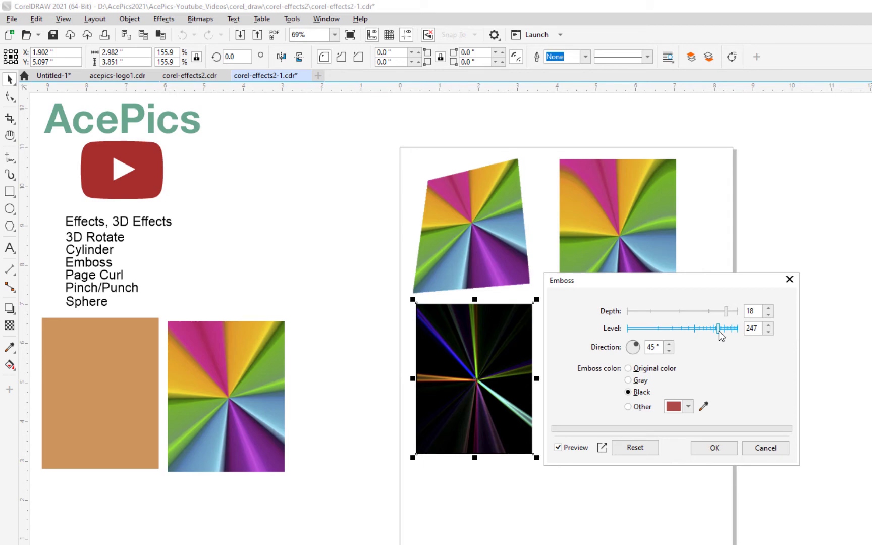
drag(718, 330, 734, 331)
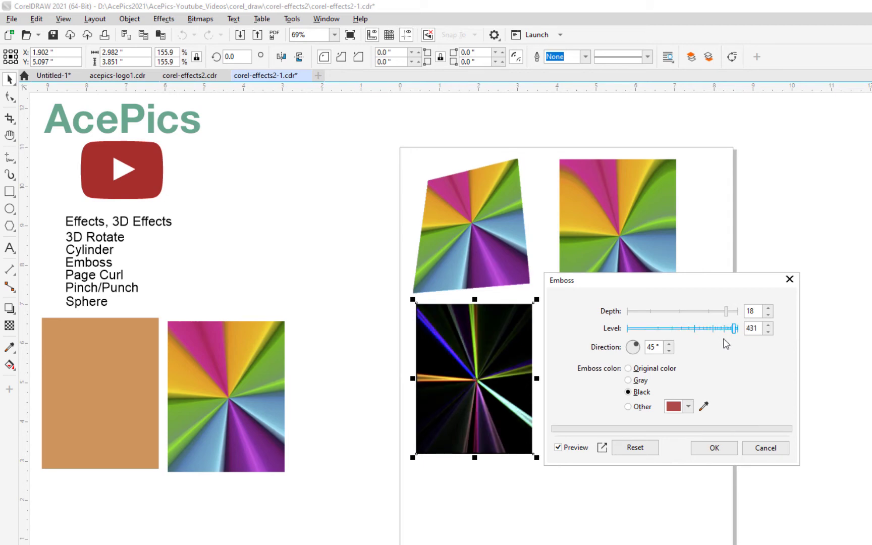
Step: Switch to a custom emboss colour and try green #43CF90, yellow #CFC843 and orange #CF7943
click(655, 411)
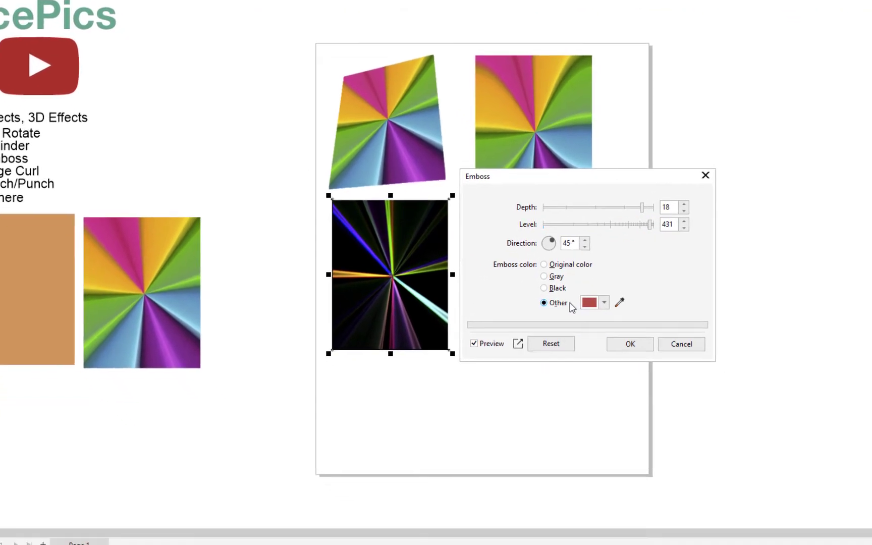
click(608, 302)
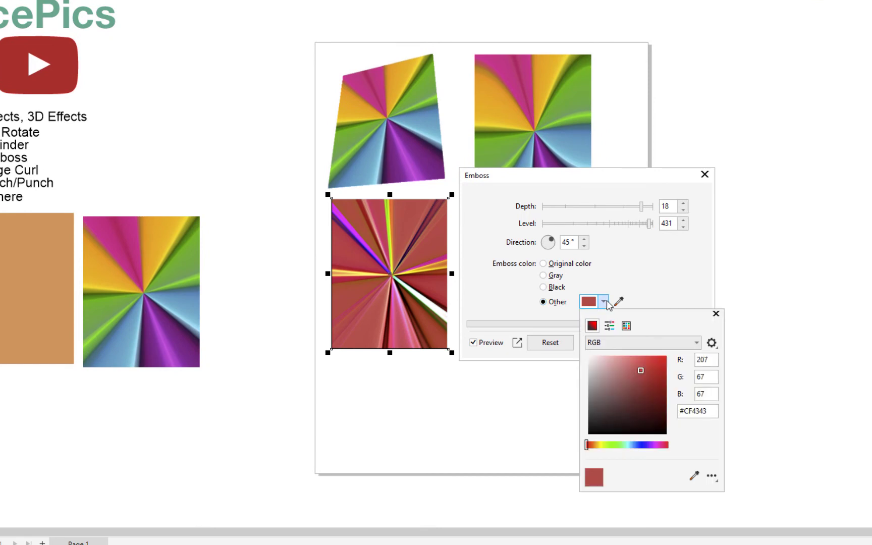
click(622, 446)
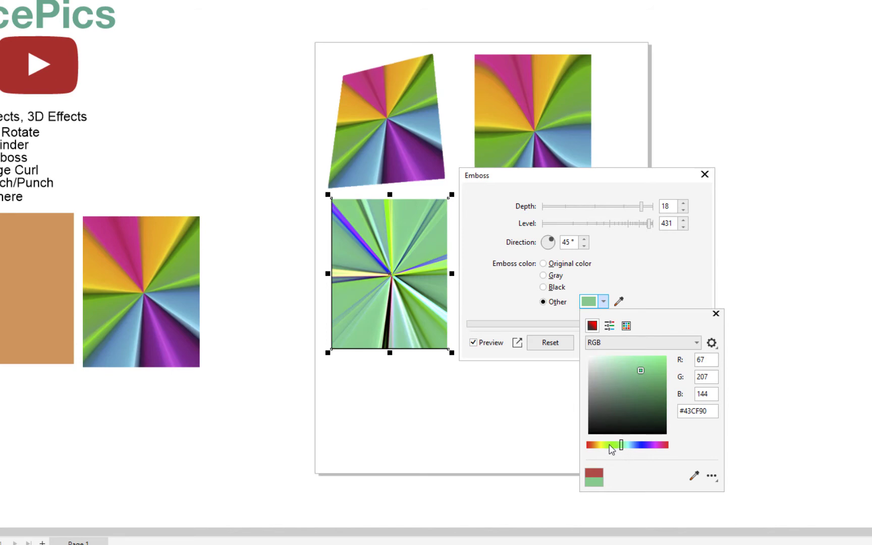
click(600, 447)
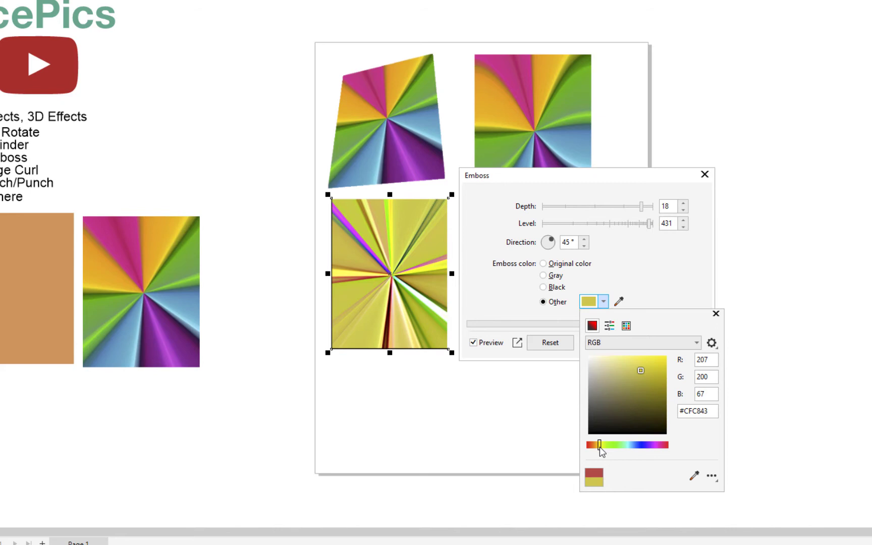
click(592, 446)
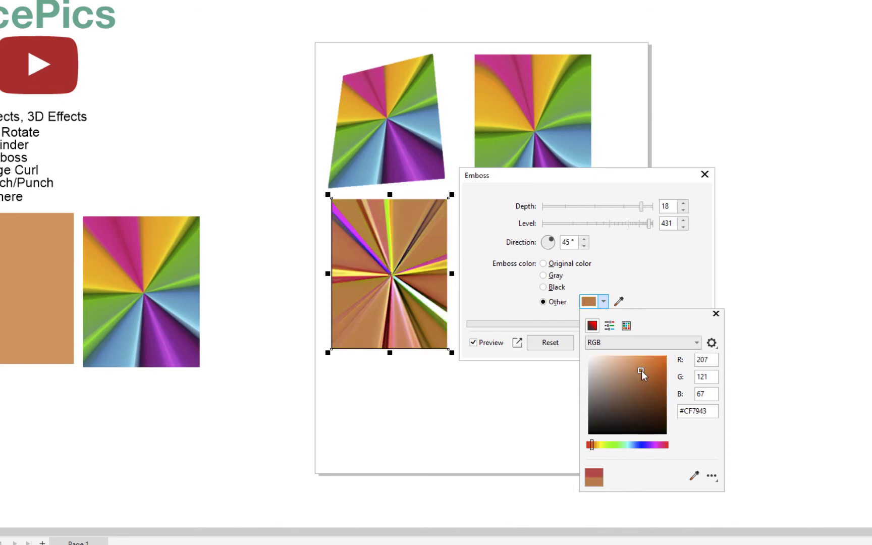
Step: Try dark brown #4A3427, dark olive #384A27 and green #538C1E as the custom emboss colour
mouse_move(640, 370)
mouse_down()
mouse_move(639, 384)
mouse_move(620, 395)
mouse_move(626, 411)
mouse_up()
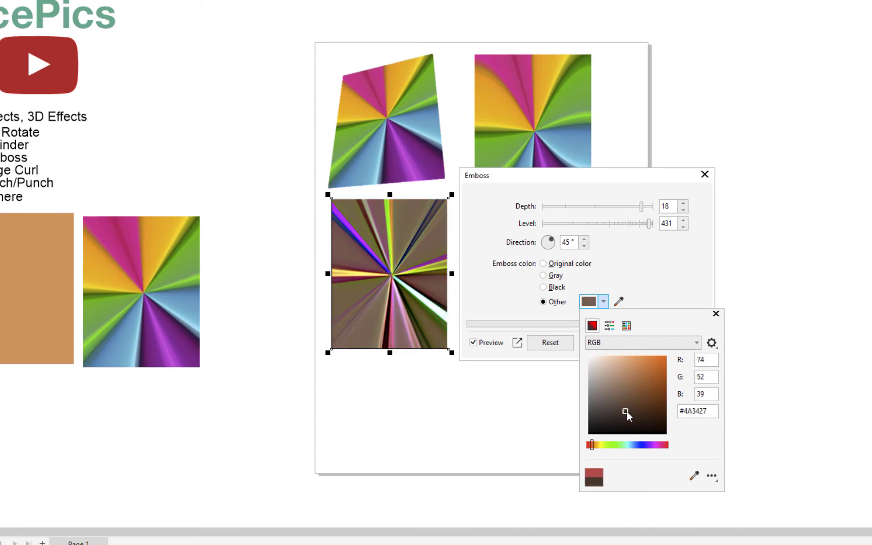
click(607, 445)
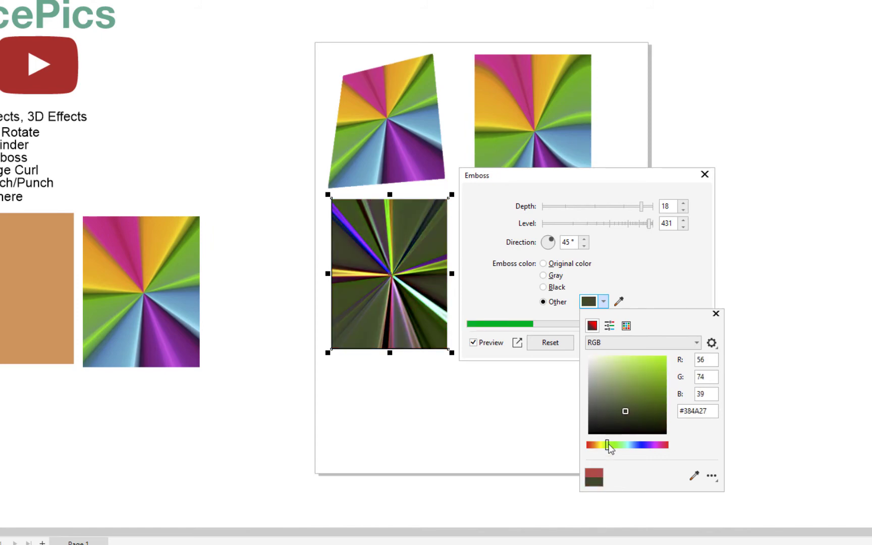
mouse_move(624, 409)
mouse_down()
mouse_move(629, 378)
mouse_move(650, 393)
mouse_up()
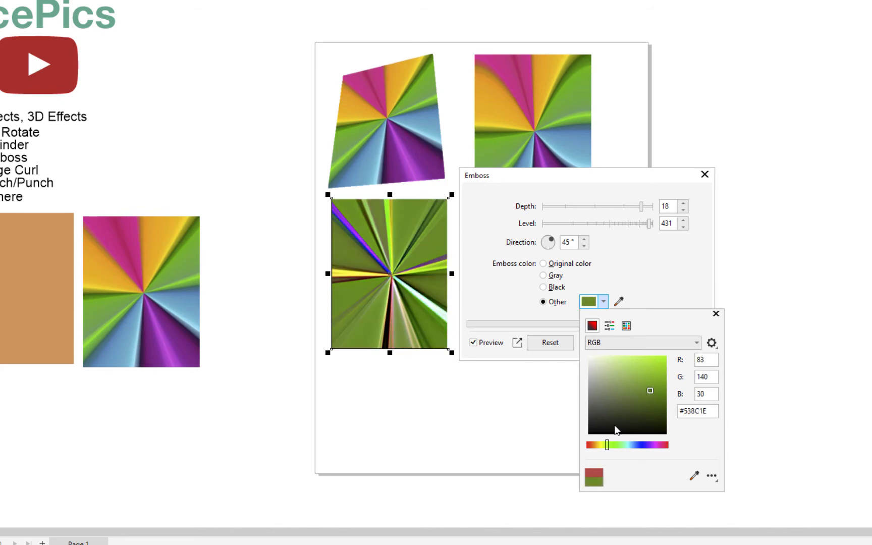
Step: Try violet shades for the emboss, settle on light blue #616FE0, and apply the effect
click(646, 445)
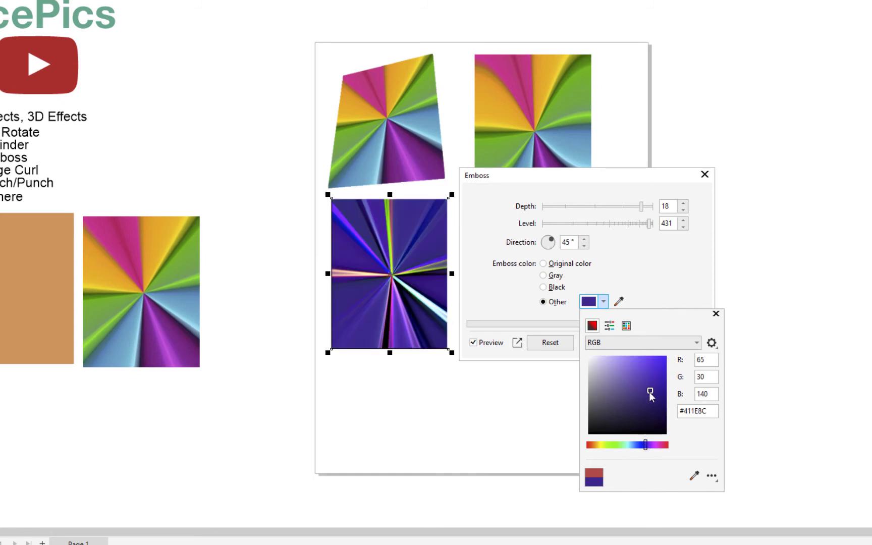
drag(650, 391, 635, 399)
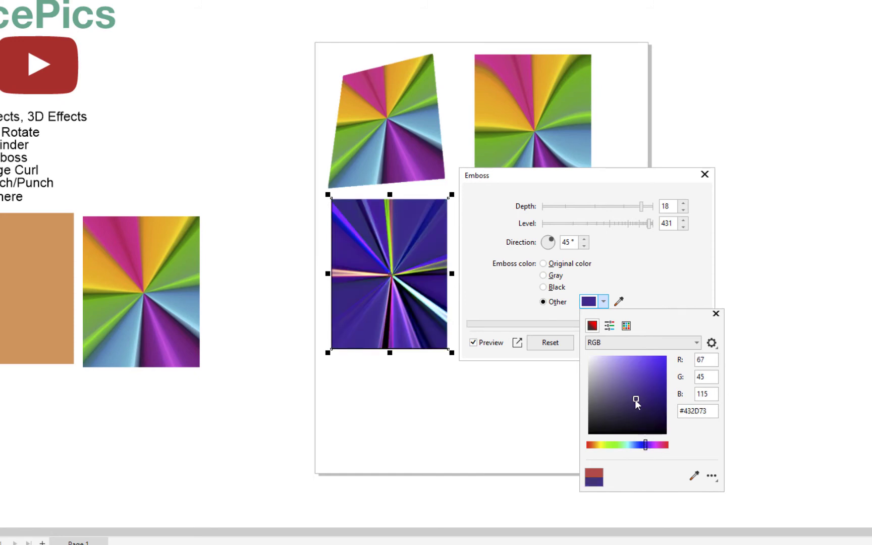
click(640, 445)
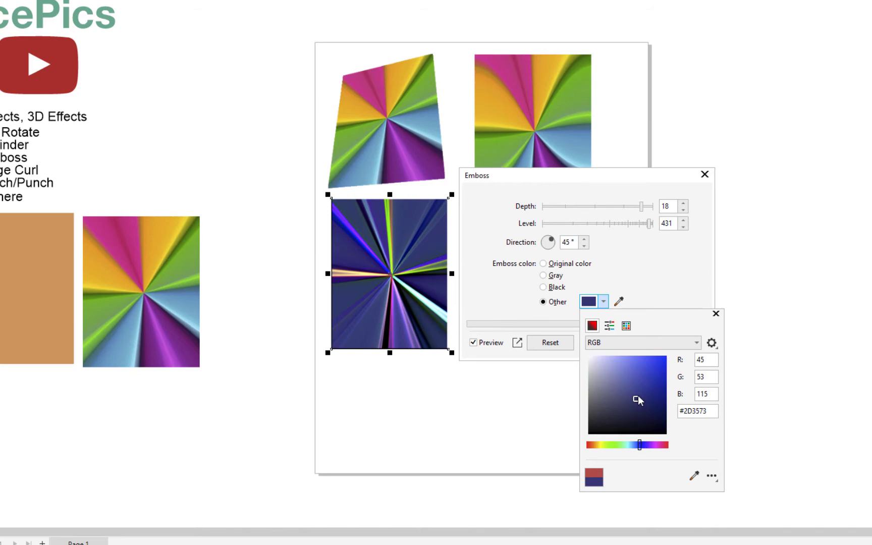
drag(637, 395, 634, 364)
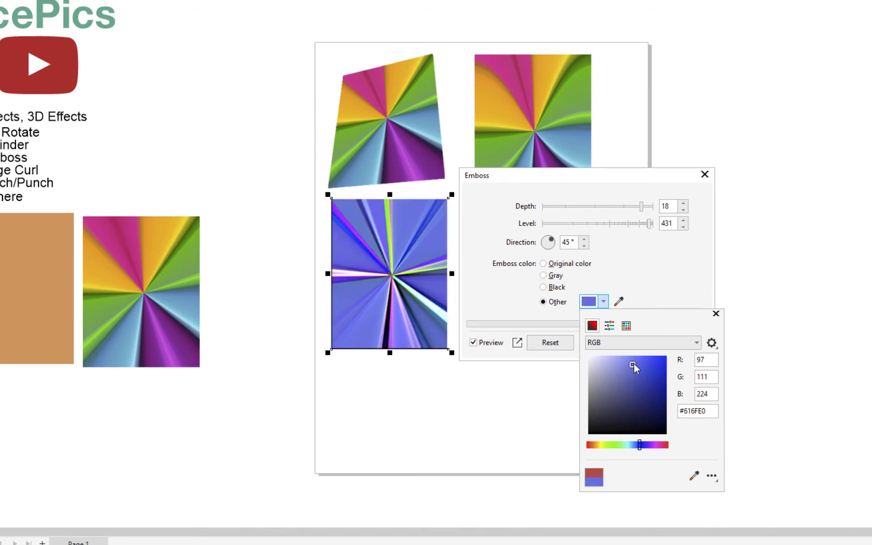
click(716, 314)
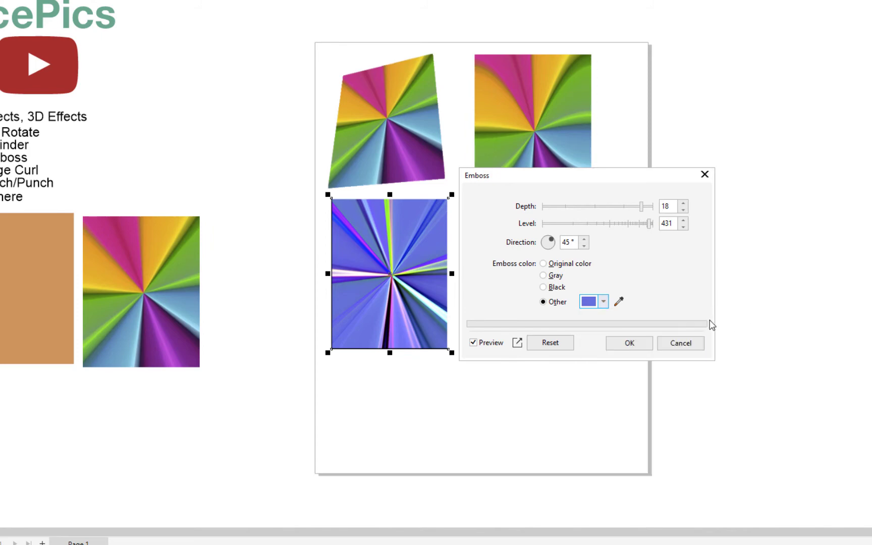
click(629, 342)
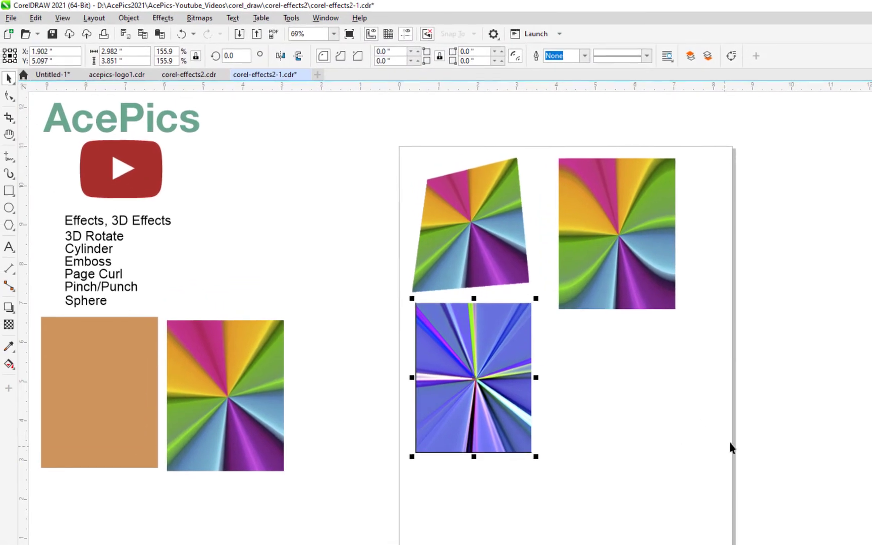
Step: Duplicate the original multicoloured rectangle and place the copy on the page beside the blue embossed one
click(229, 392)
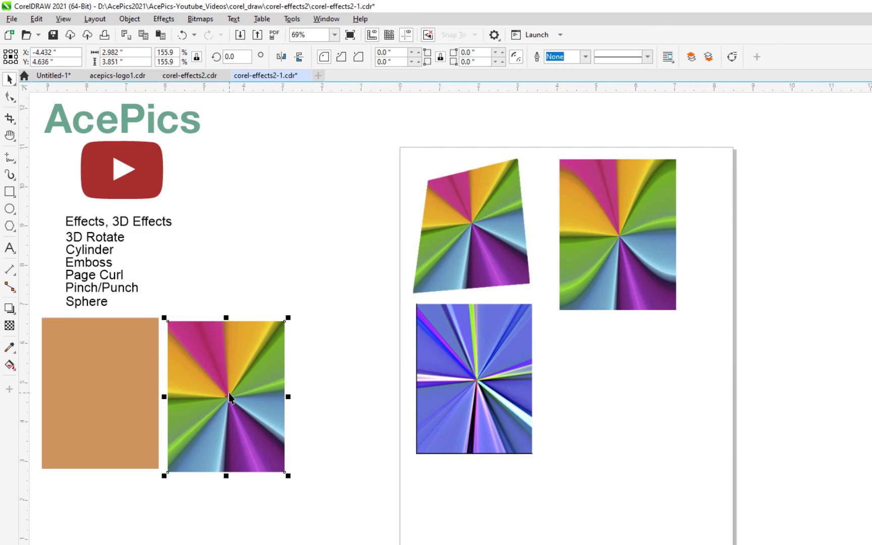
key(ctrl+d)
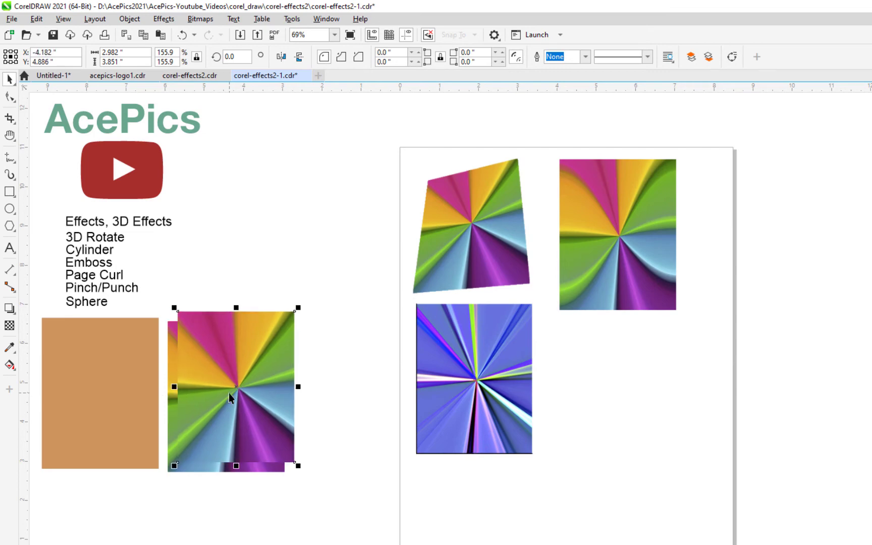
drag(229, 392, 602, 403)
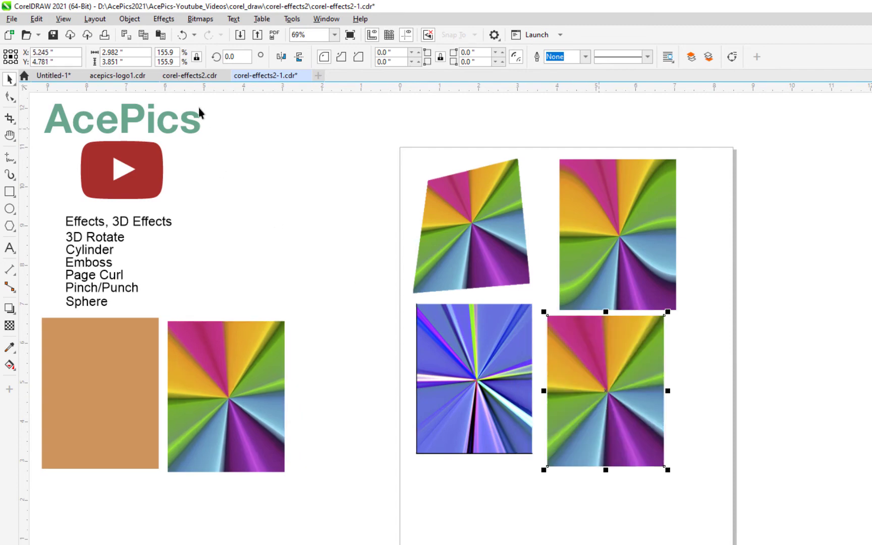
Step: Start an Emboss effect on the new copy, with the gray emboss colour and level 459
click(168, 22)
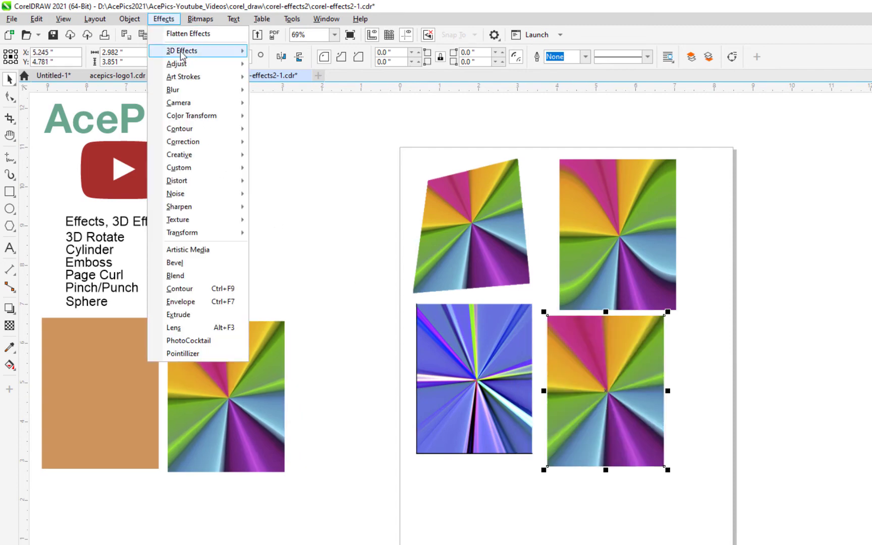
mouse_move(208, 50)
click(275, 78)
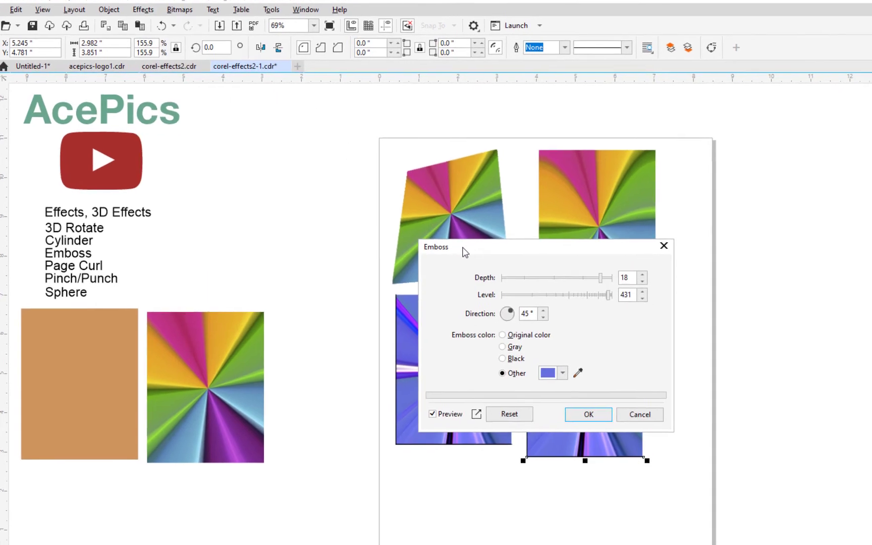
drag(467, 255, 703, 287)
drag(512, 203, 530, 204)
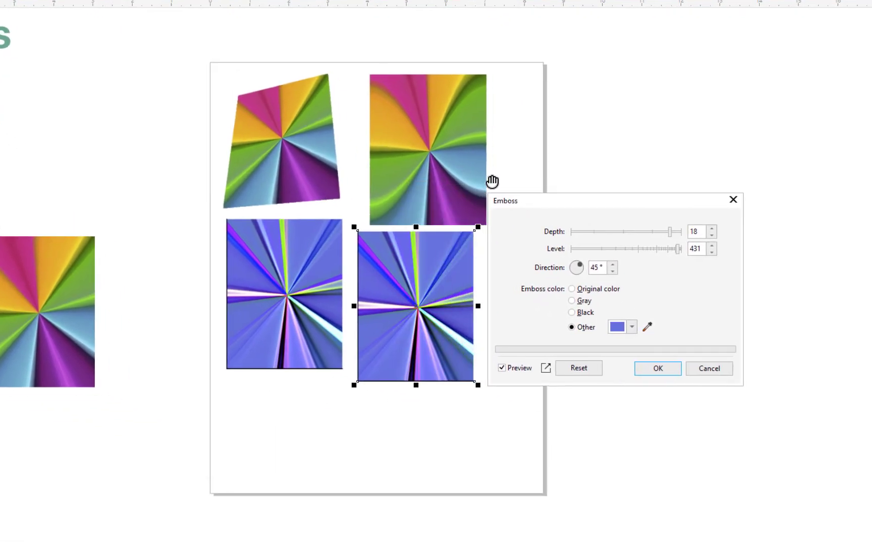
click(575, 302)
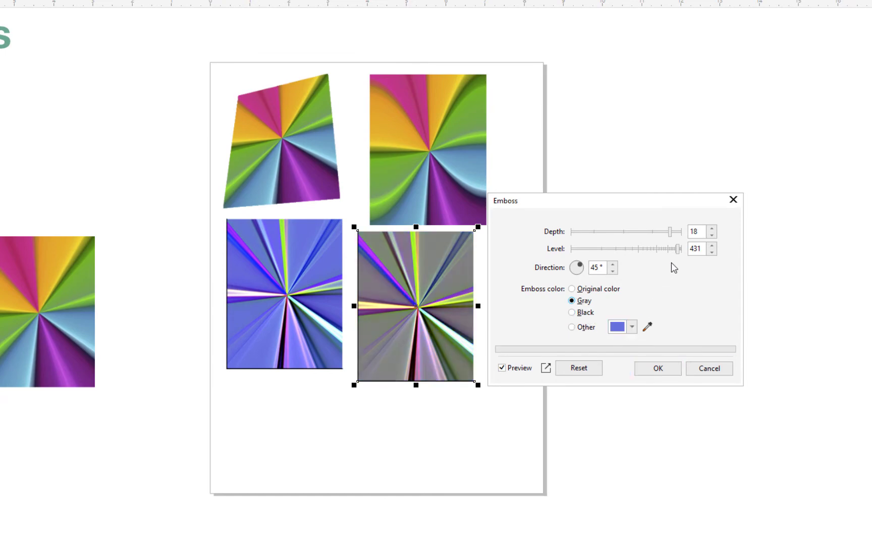
click(680, 248)
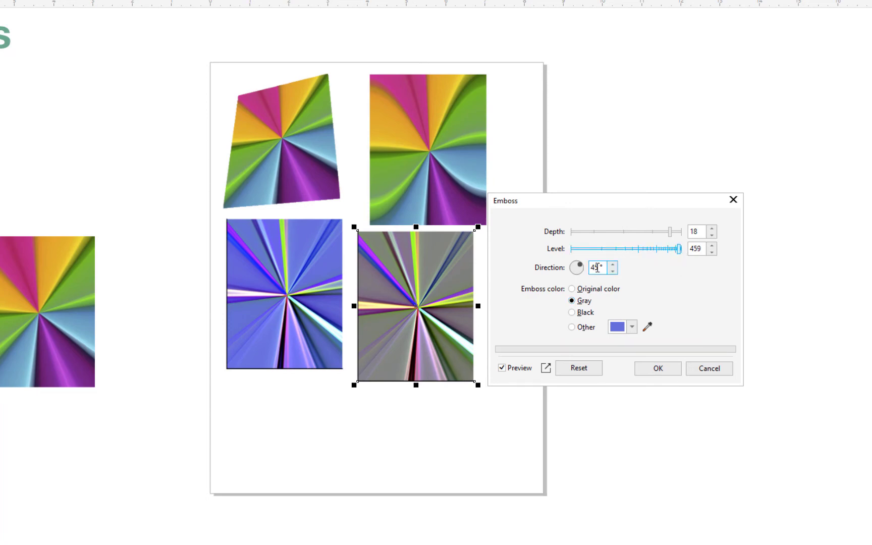
Step: Set the emboss direction to 249° and depth to 7, choose a near-black custom colour, and apply the effect
drag(579, 268, 569, 265)
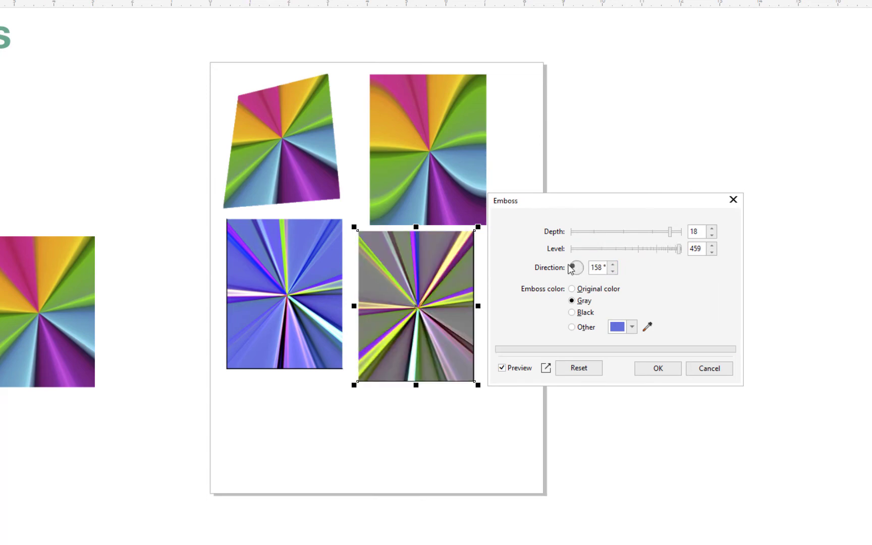
drag(571, 268, 574, 282)
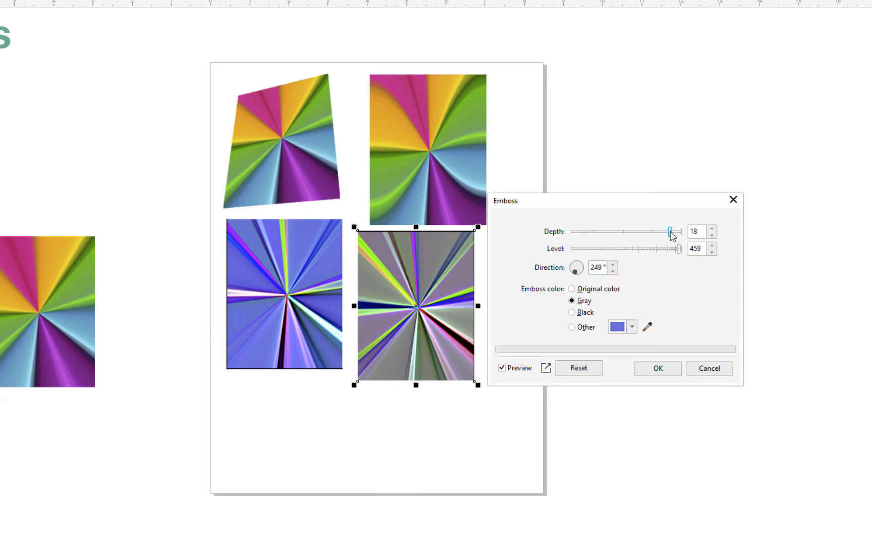
drag(671, 233, 606, 236)
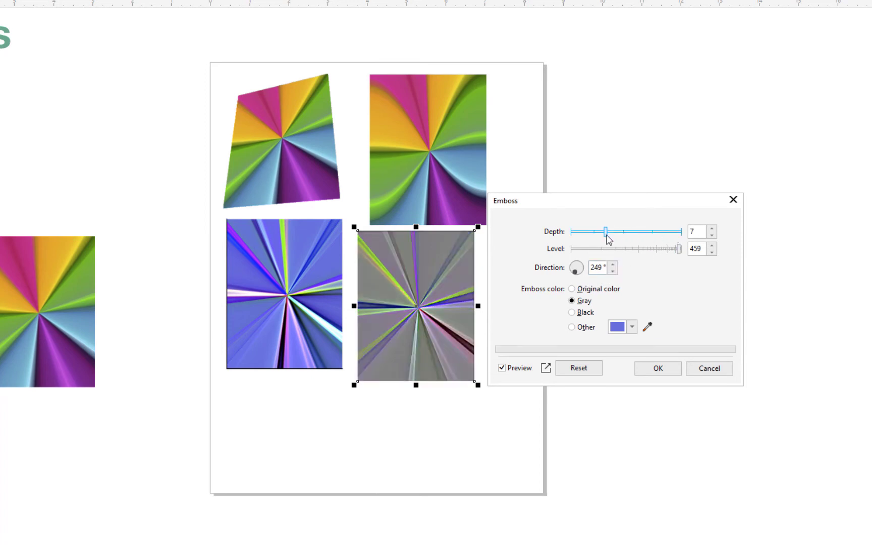
click(584, 313)
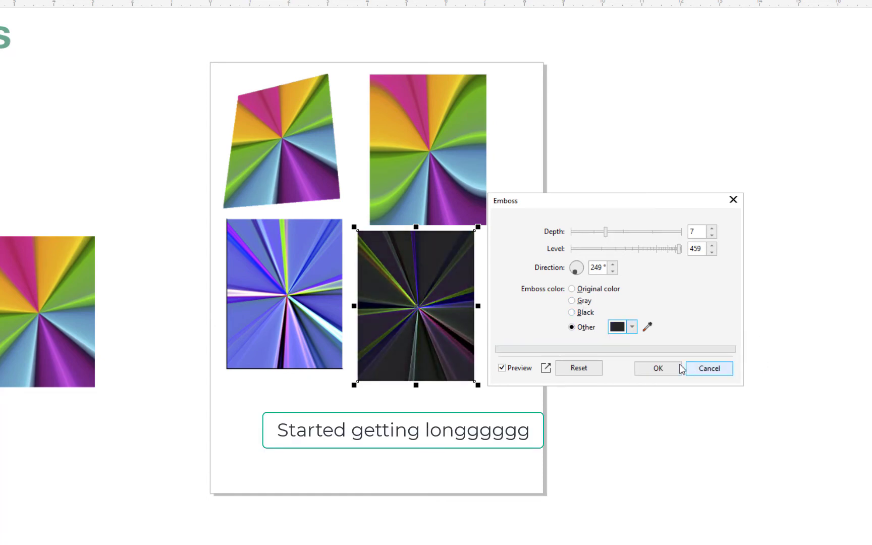
click(665, 368)
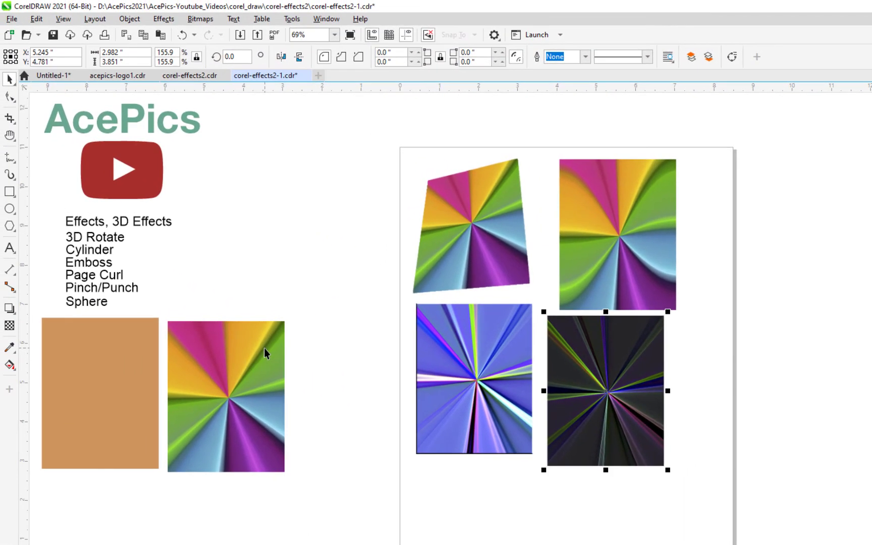
Step: Duplicate the original multicoloured rectangle and place the copy below the blue embossed one
click(74, 263)
click(264, 348)
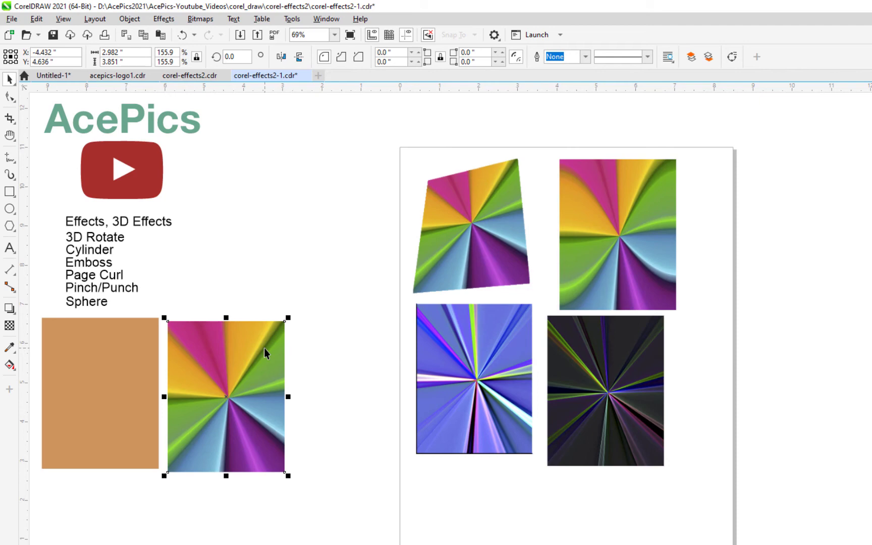
key(ctrl+d)
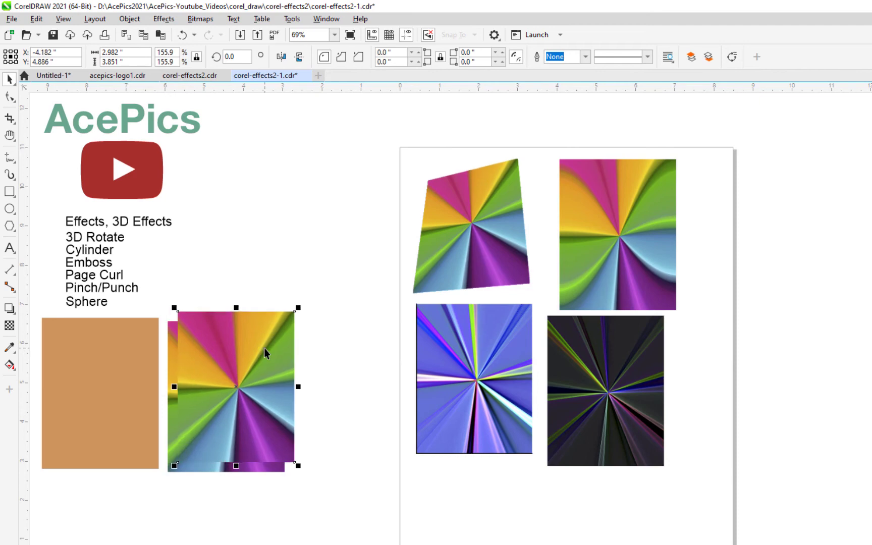
drag(265, 346, 497, 509)
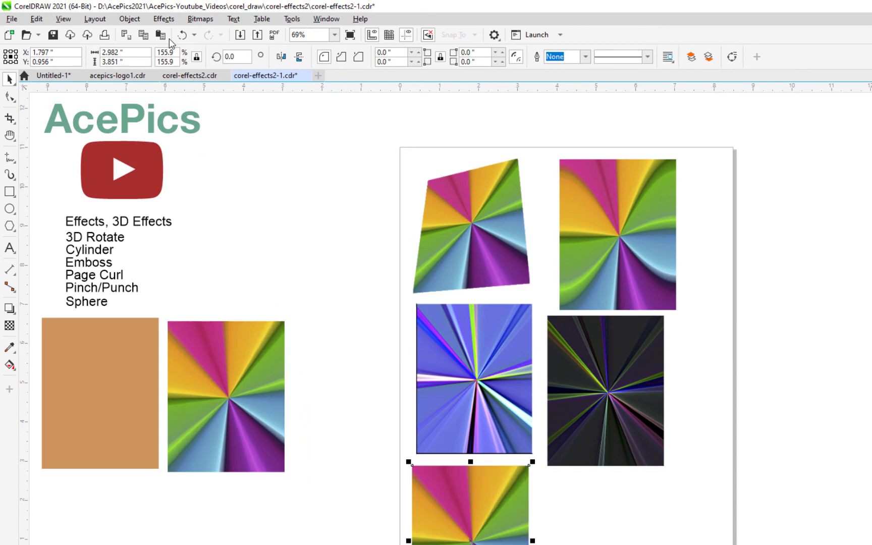
Step: Apply a horizontal Page Curl with opaque paper to the new copy's upper-right corner, with width 38% and height 81%
click(163, 20)
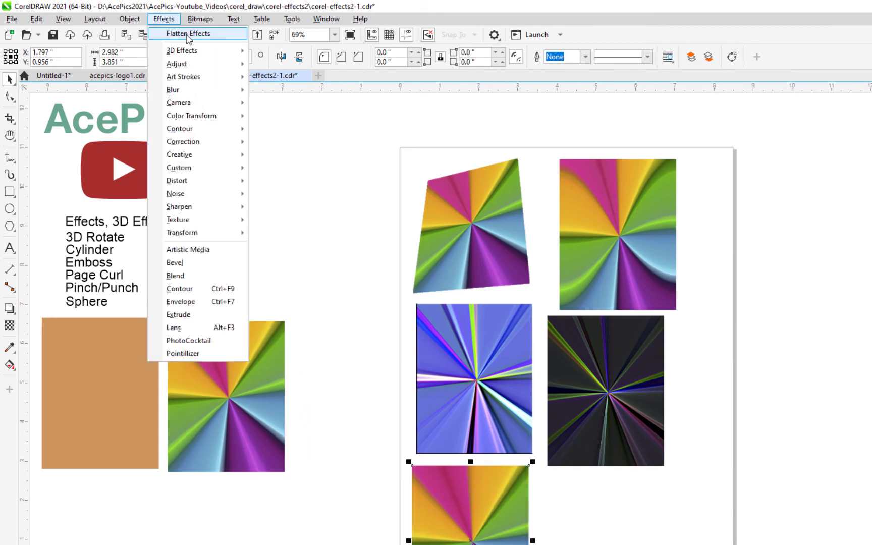
mouse_move(198, 52)
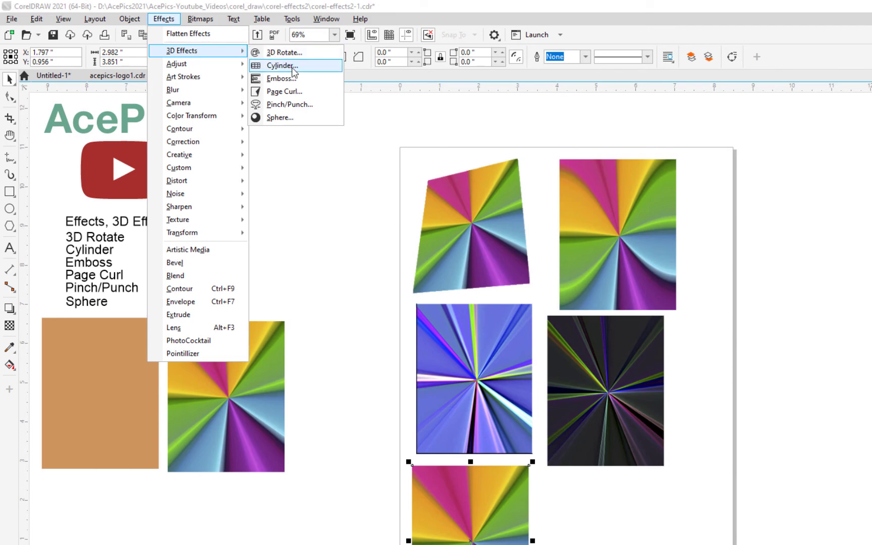
click(292, 93)
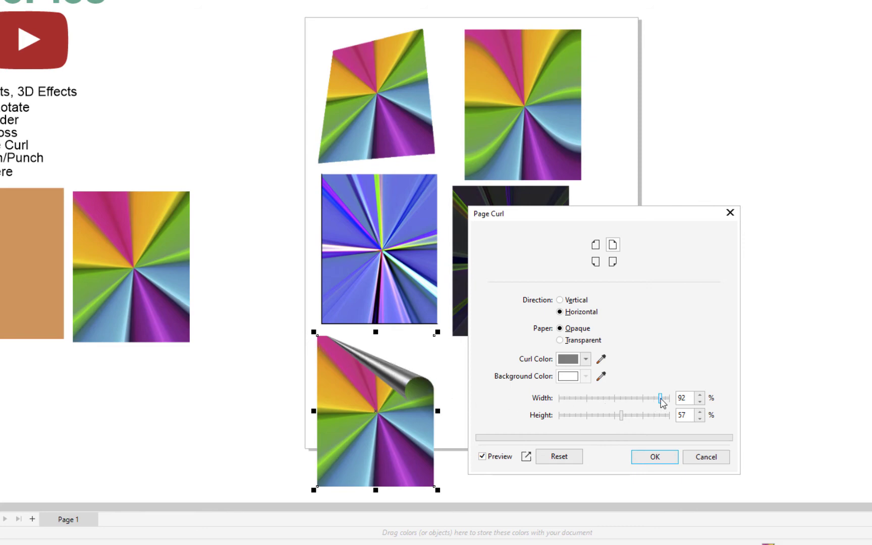
drag(662, 402, 602, 404)
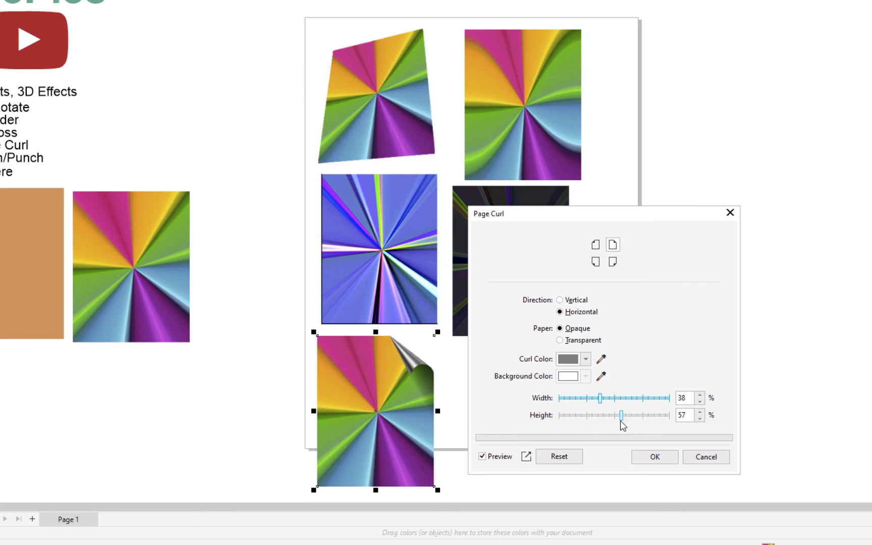
drag(624, 419, 649, 420)
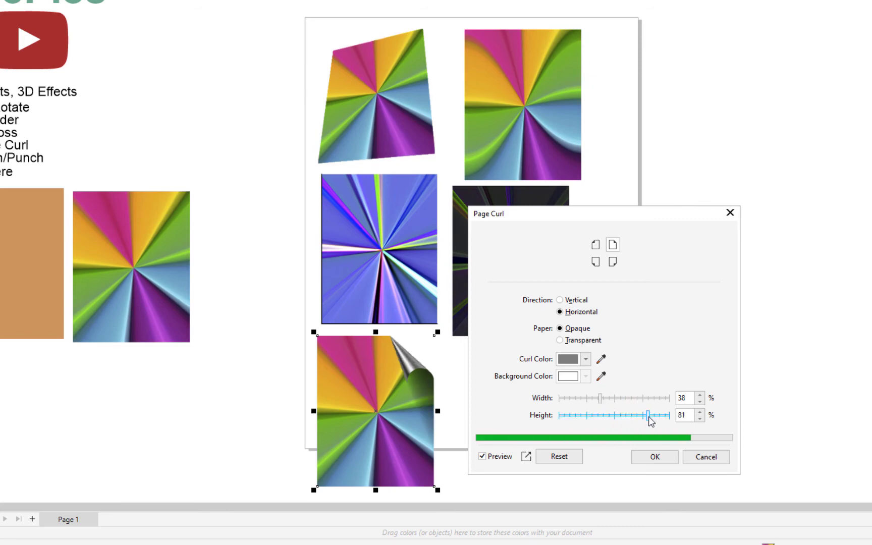
click(654, 458)
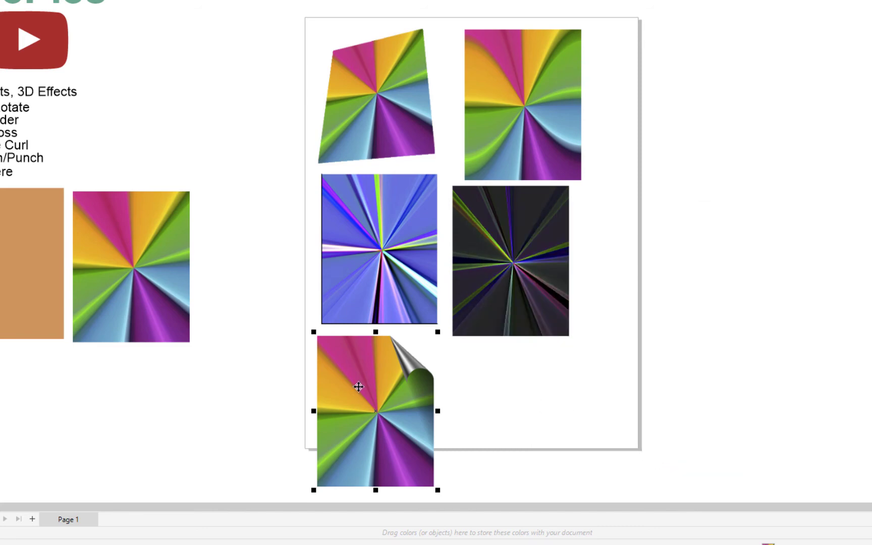
Step: Reopen the Page Curl settings for the curled copy, try Transparent paper, and return to Opaque
key(z)
click(416, 382)
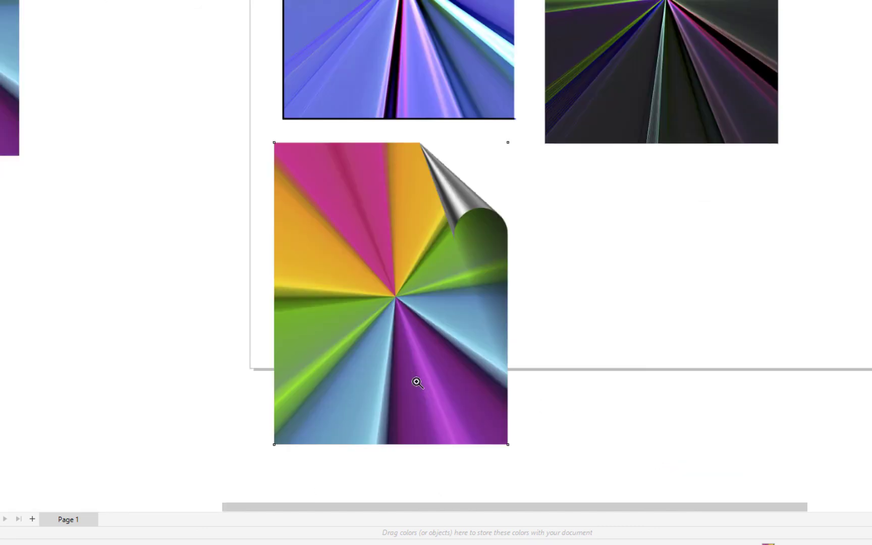
click(467, 206)
click(467, 206)
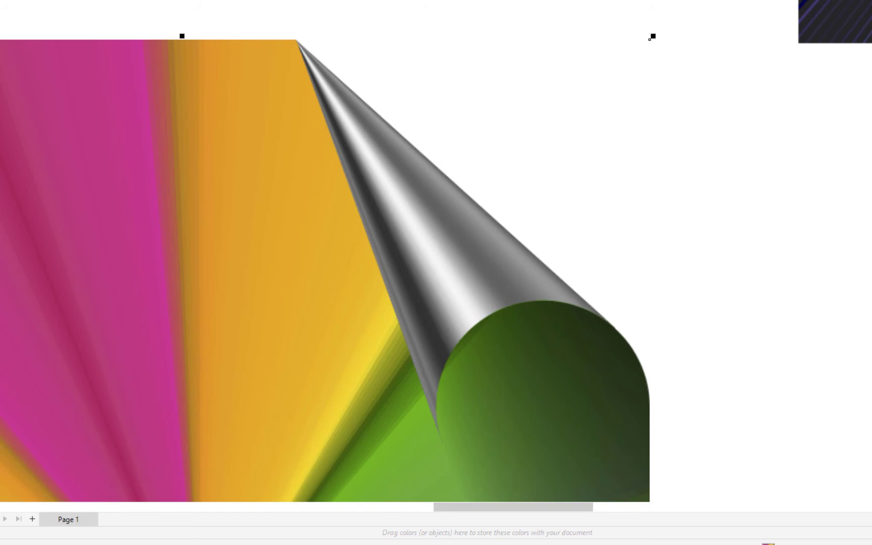
click(164, 20)
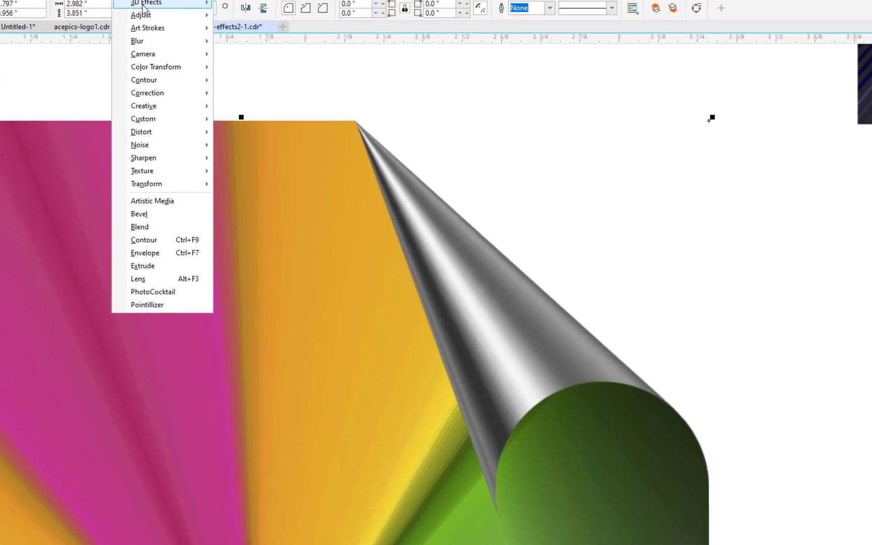
mouse_move(178, 54)
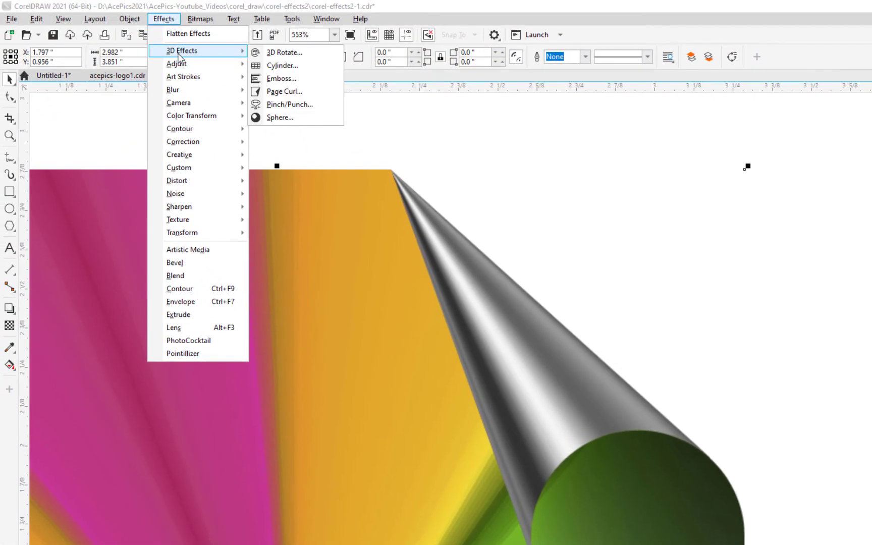
click(284, 92)
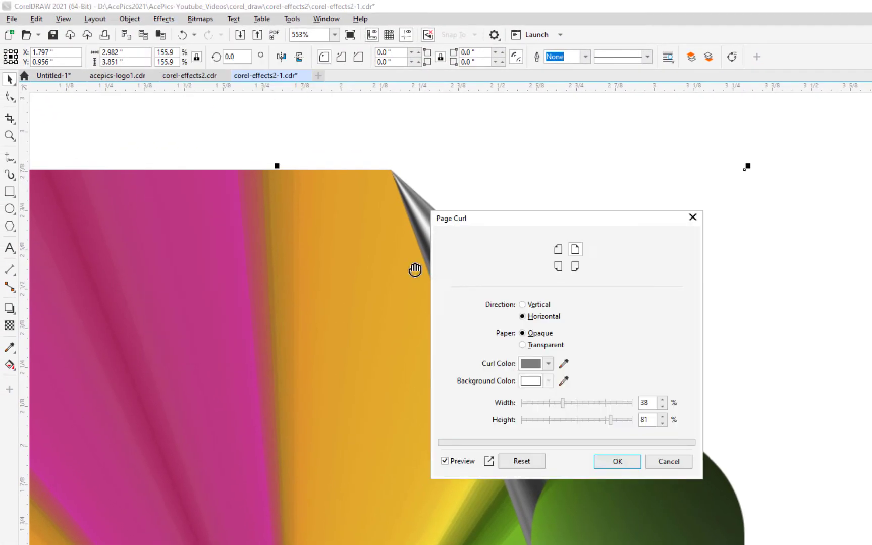
drag(502, 220, 784, 230)
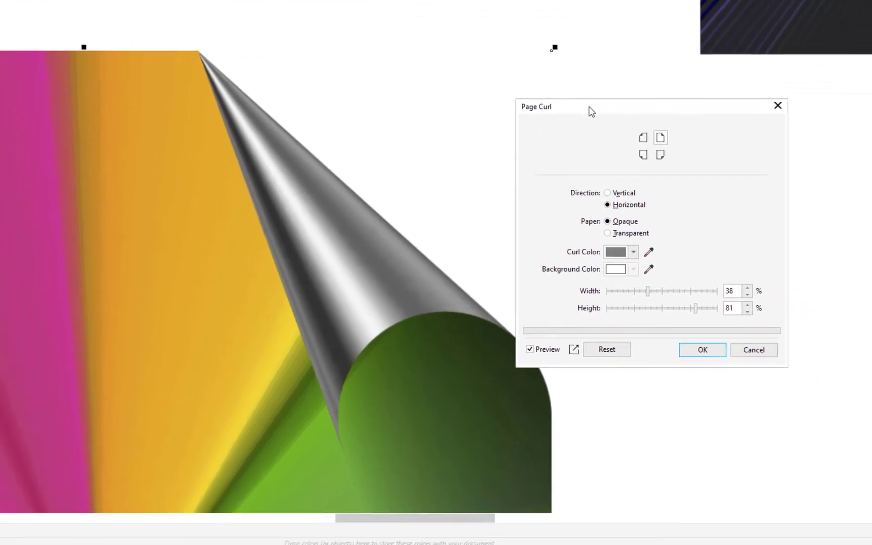
click(607, 233)
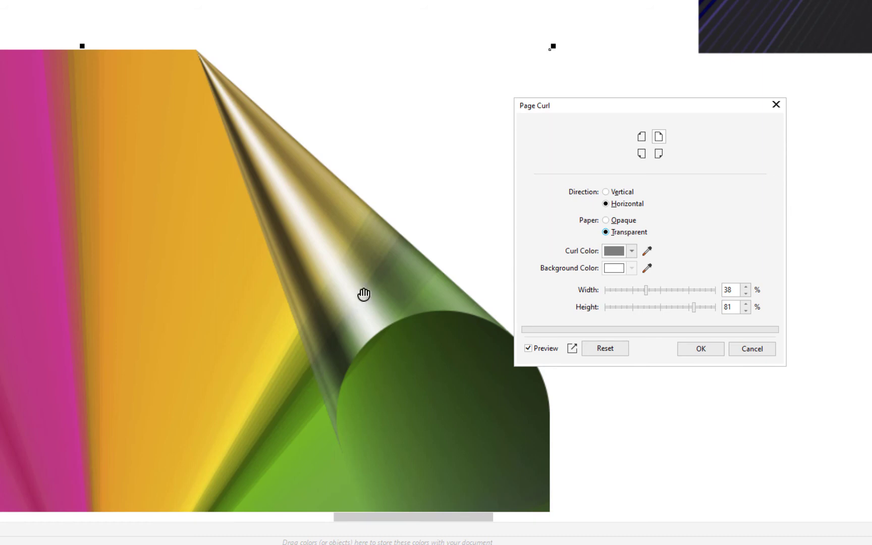
click(606, 221)
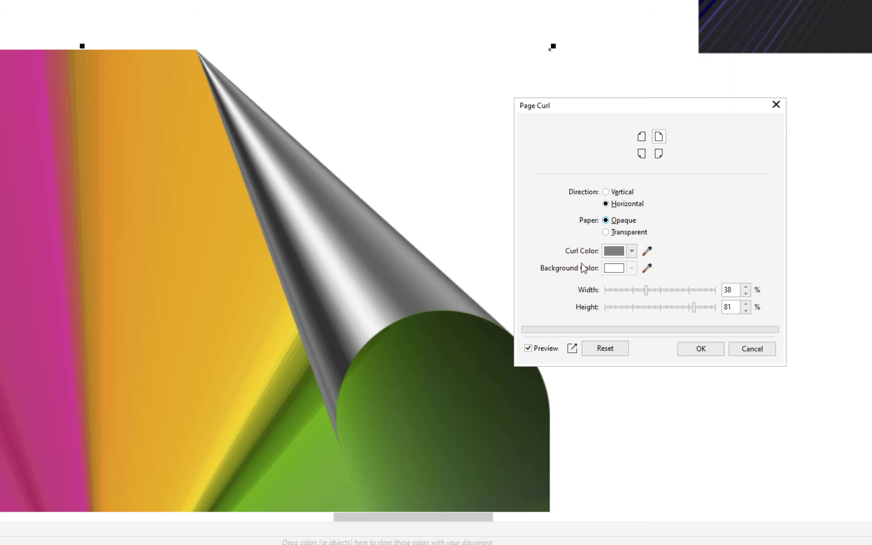
Step: Change the curl colour to the pale grayish pink #BDAAAA and apply the Page Curl
click(633, 251)
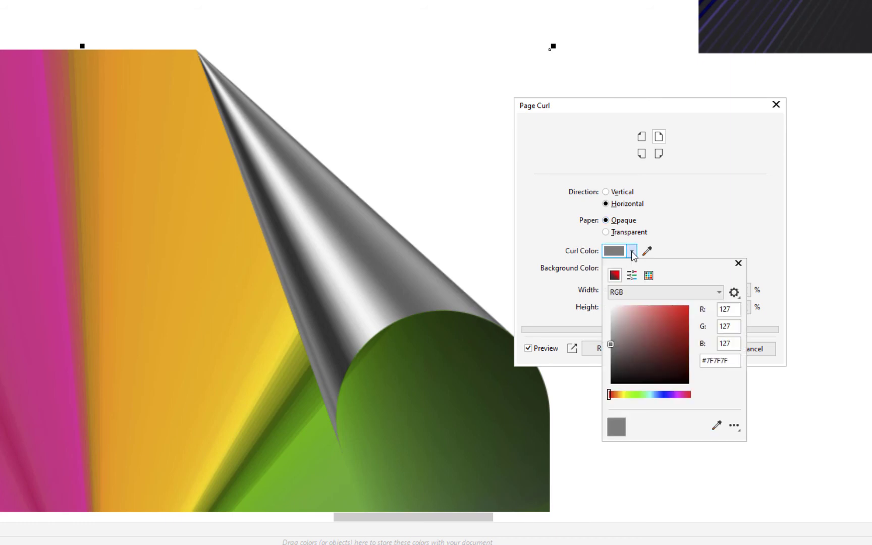
click(669, 327)
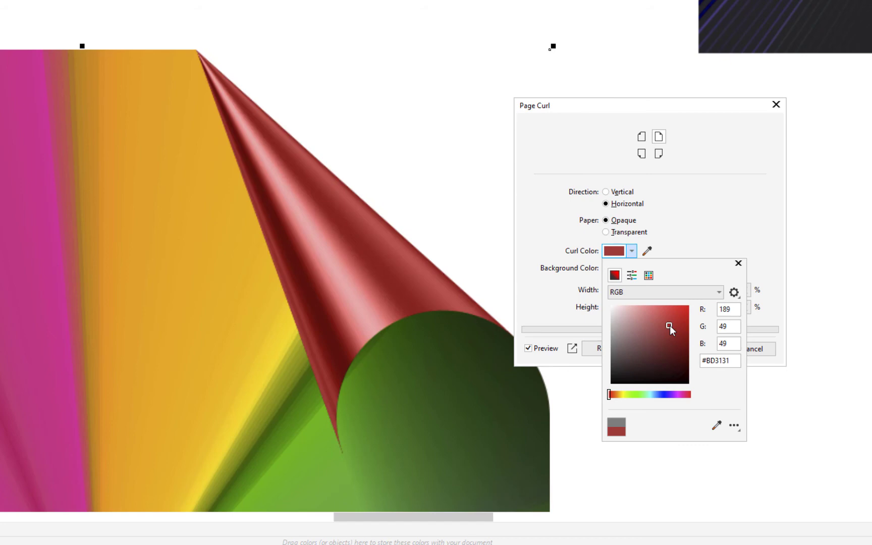
click(617, 318)
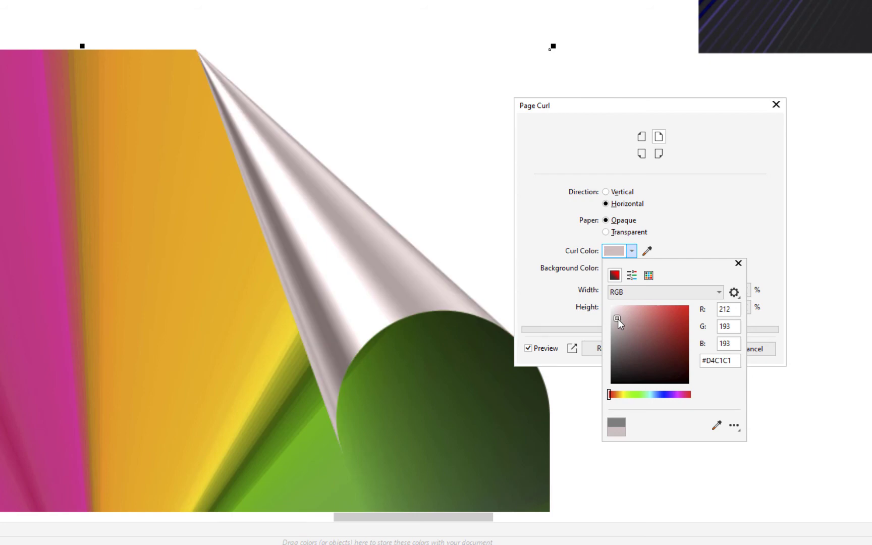
click(618, 325)
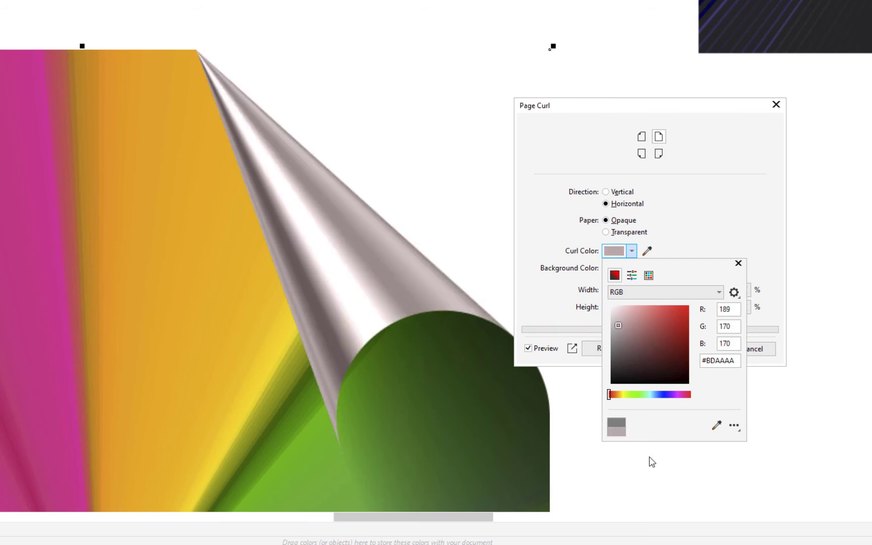
click(741, 265)
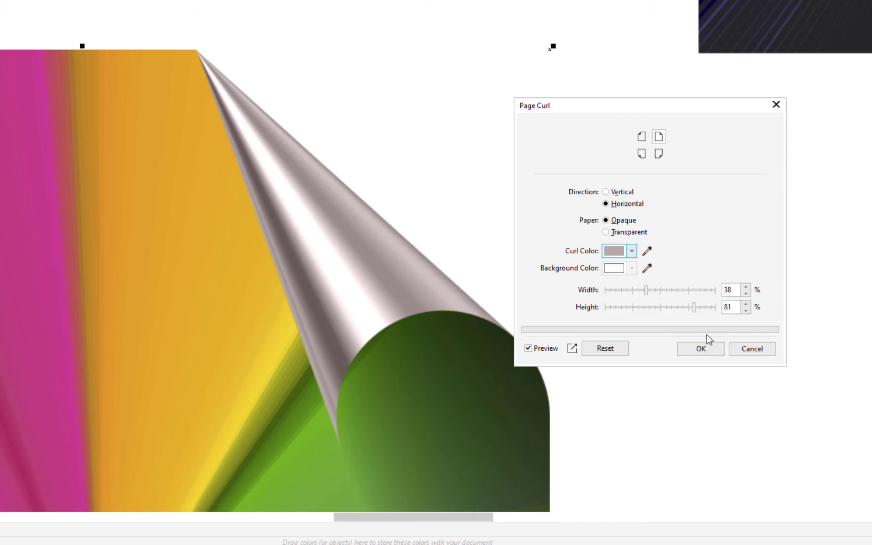
click(700, 348)
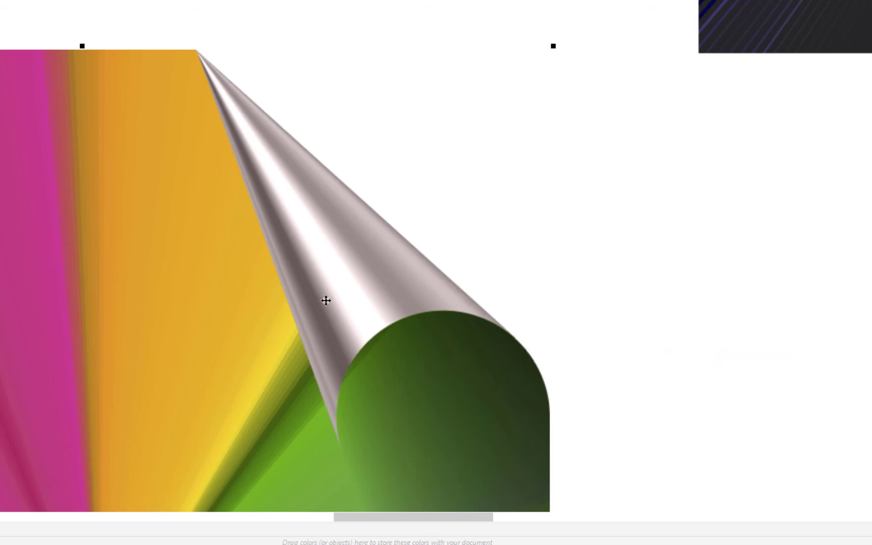
Step: Duplicate the original multicoloured rectangle and place the copy below the plain brown rectangle
scroll(325, 300, down, 3)
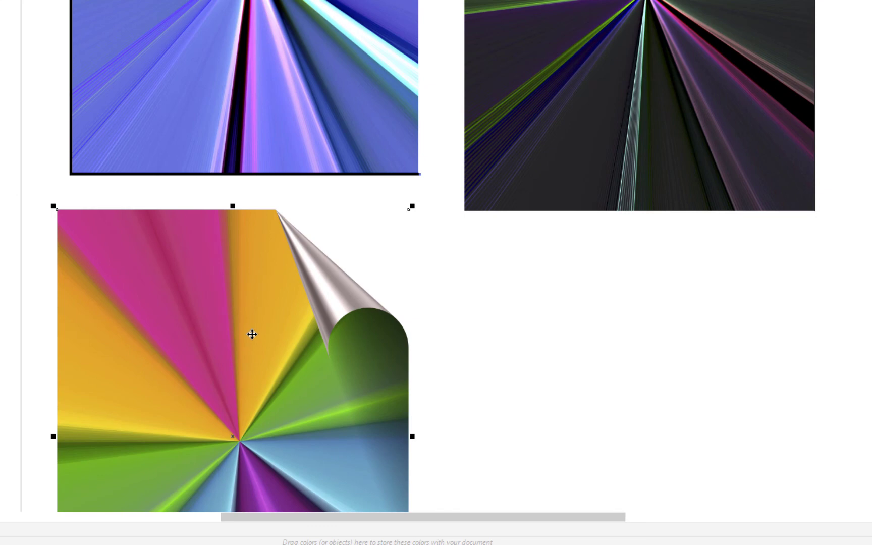
click(248, 337)
drag(251, 381, 441, 186)
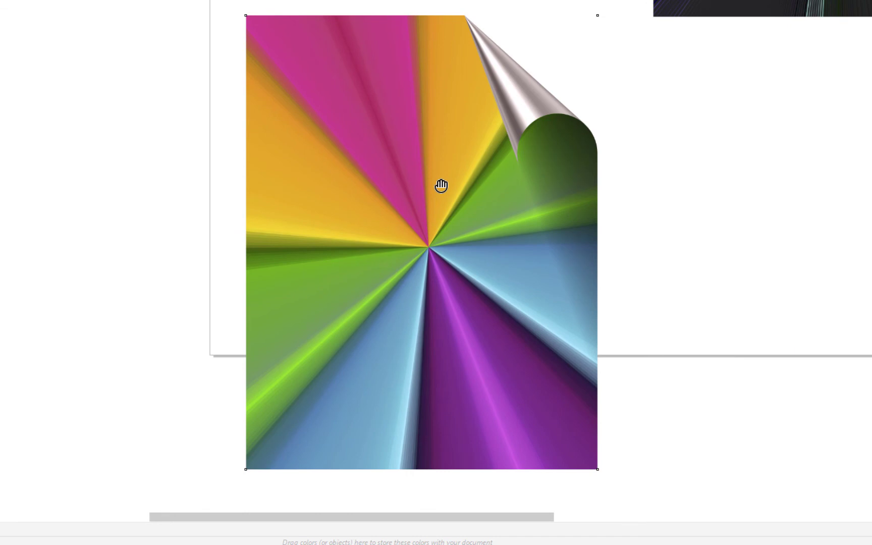
scroll(441, 186, down, 5)
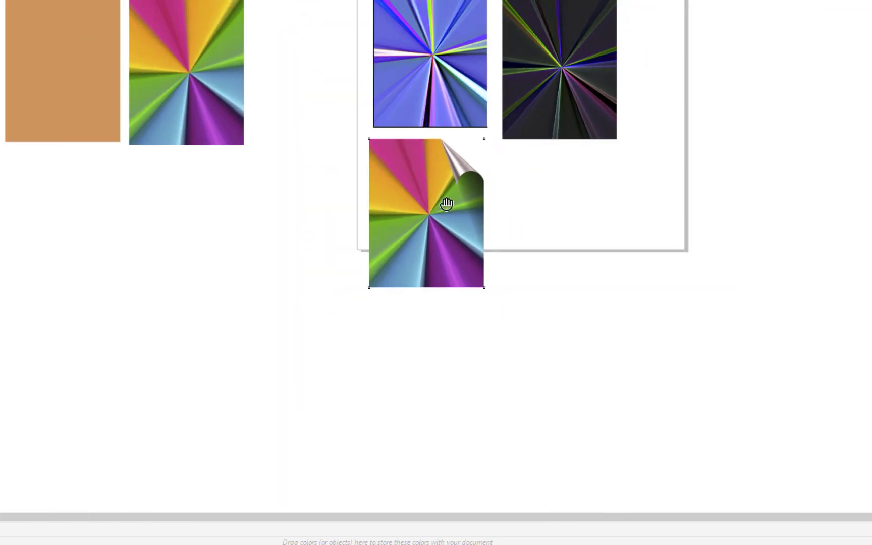
drag(461, 146, 309, 329)
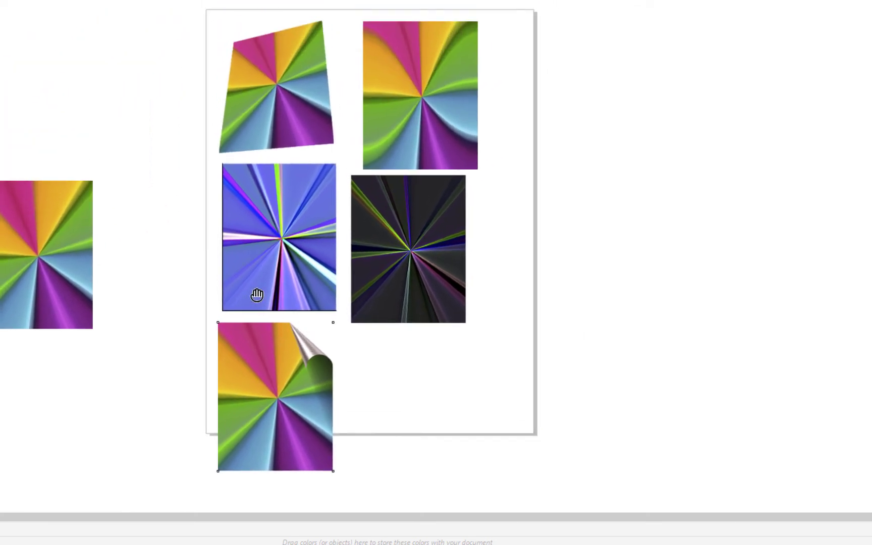
drag(255, 292, 233, 307)
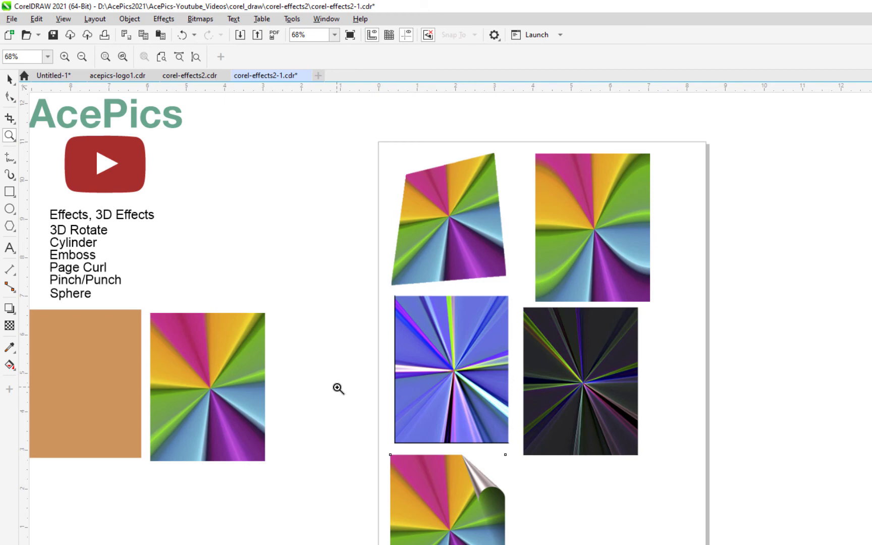
shift+click(338, 388)
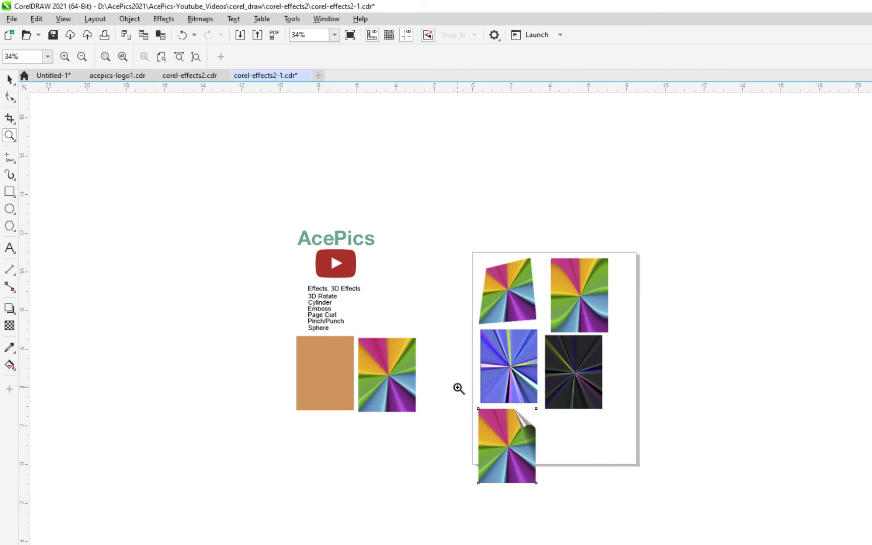
click(458, 388)
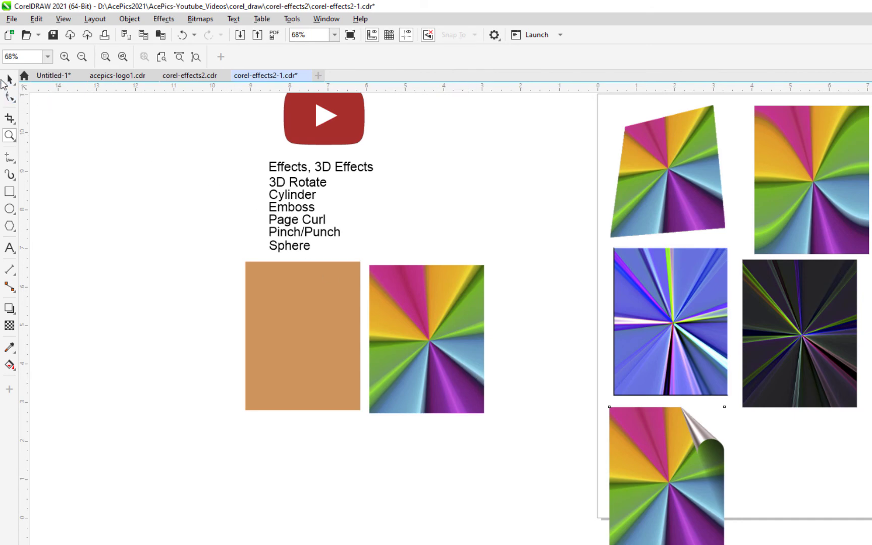
click(9, 80)
click(392, 299)
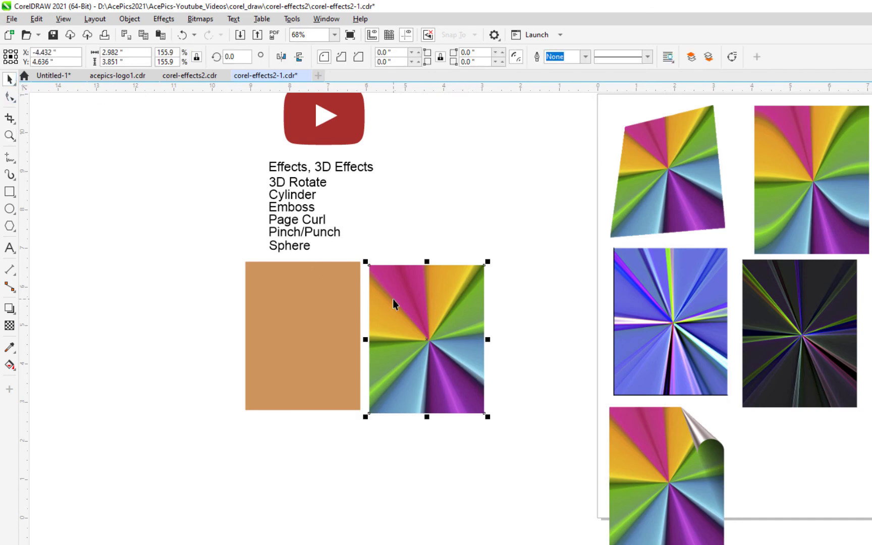
key(ctrl+d)
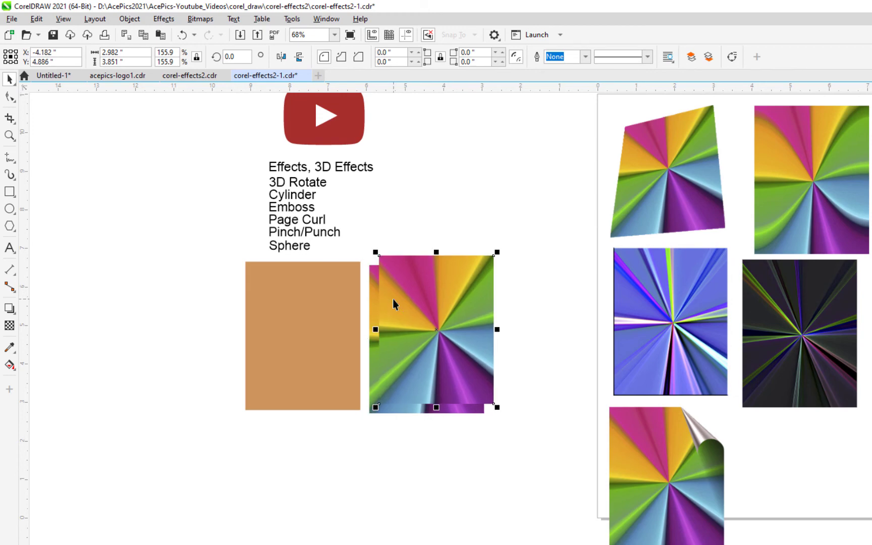
drag(393, 299, 245, 474)
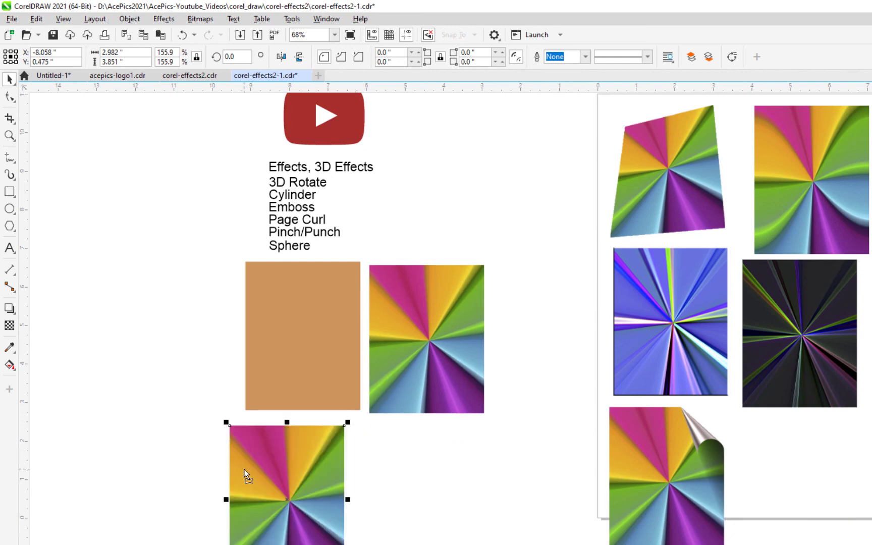
Step: Try Pinch/Punch on the multicoloured copy below the brown rectangle at values 91 and -94, and cancel the effect
click(166, 19)
mouse_move(177, 56)
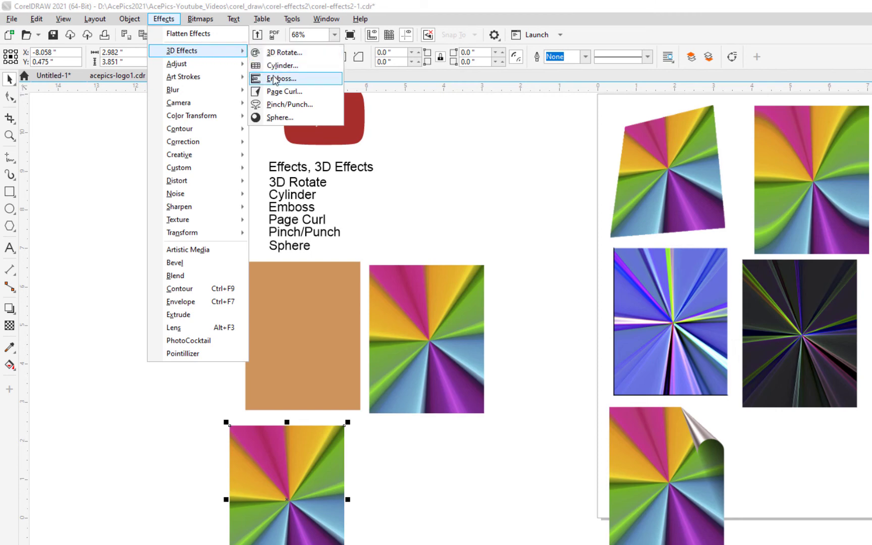
click(277, 104)
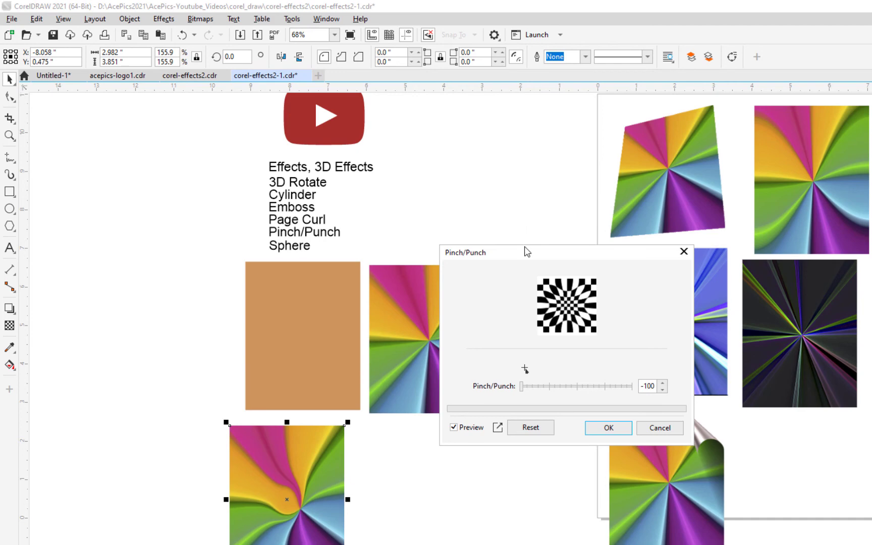
drag(525, 250, 471, 385)
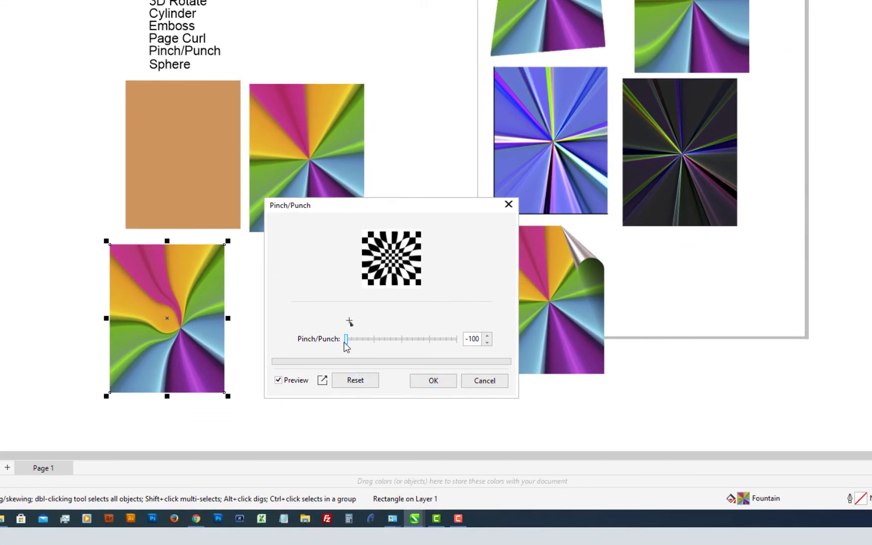
drag(347, 342, 454, 349)
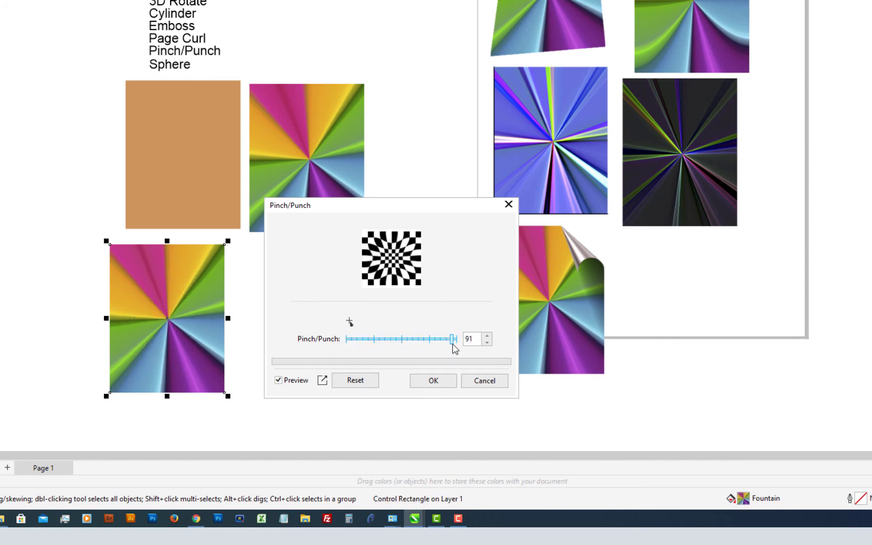
drag(454, 348, 352, 351)
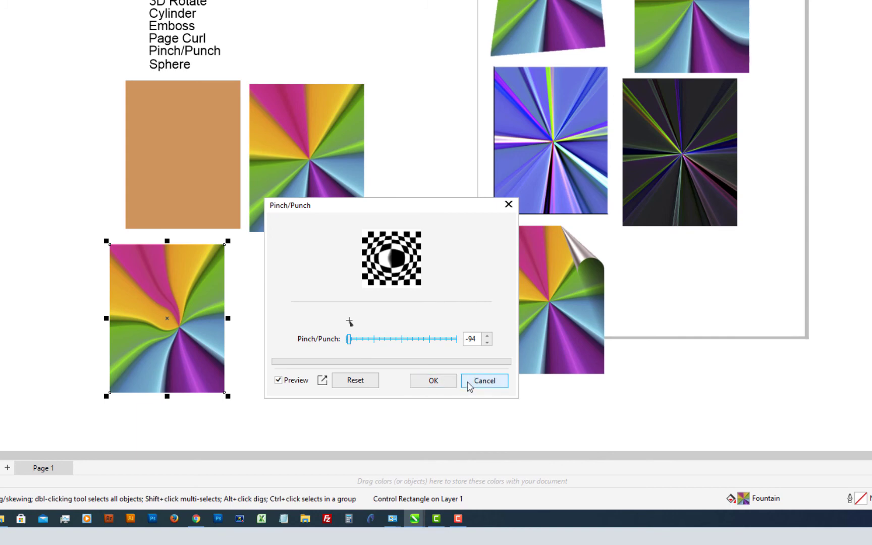
click(485, 385)
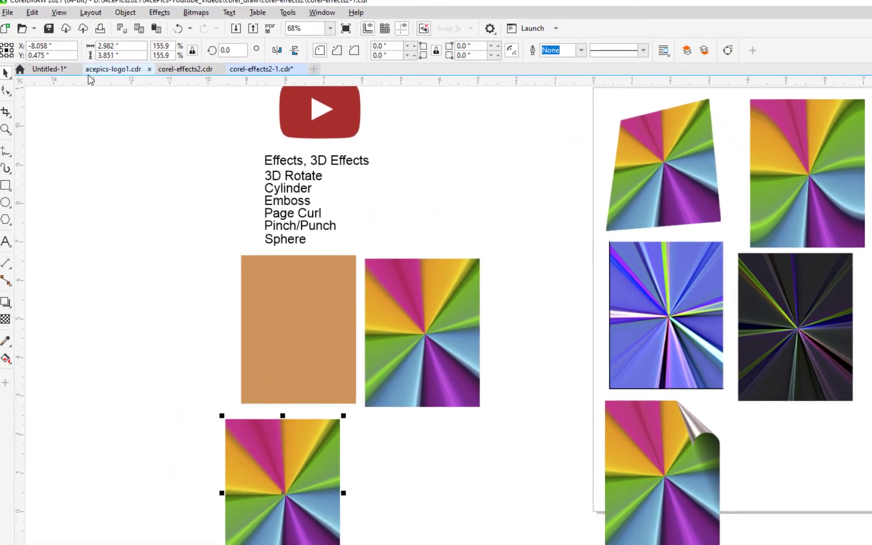
Step: Try a texture fill on the copy below the brown rectangle and settle on the red brick bitmap pattern fill
click(9, 365)
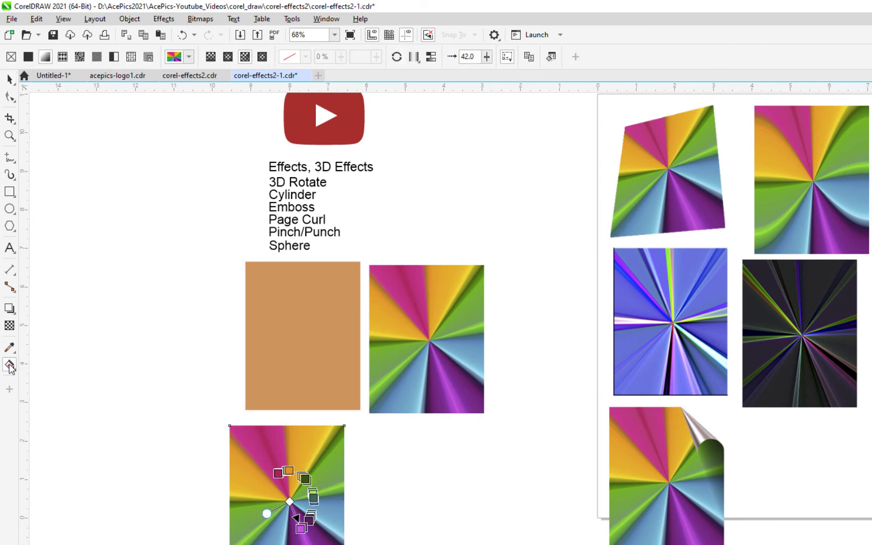
click(131, 57)
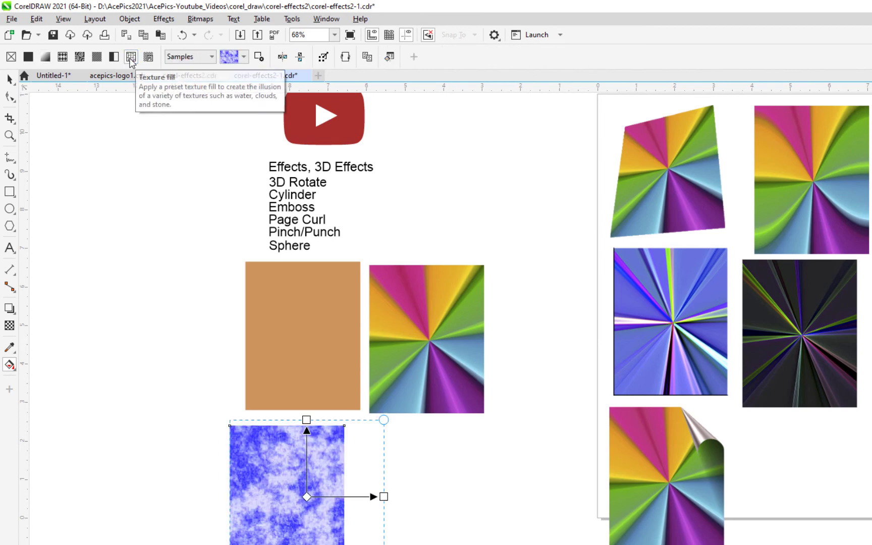
click(80, 57)
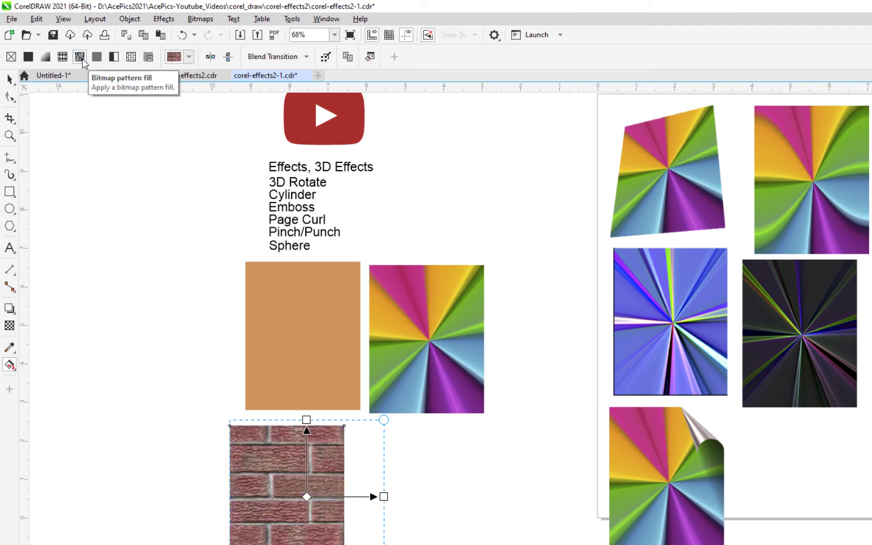
click(189, 57)
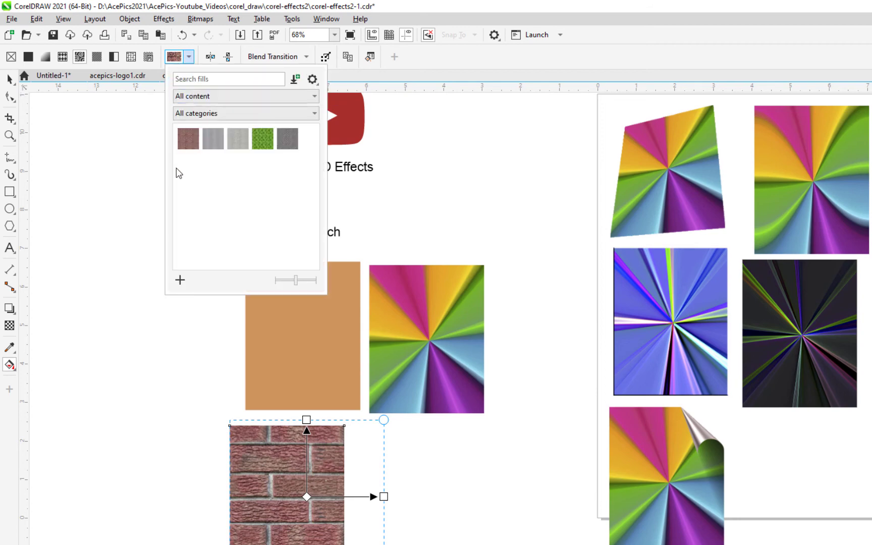
click(146, 175)
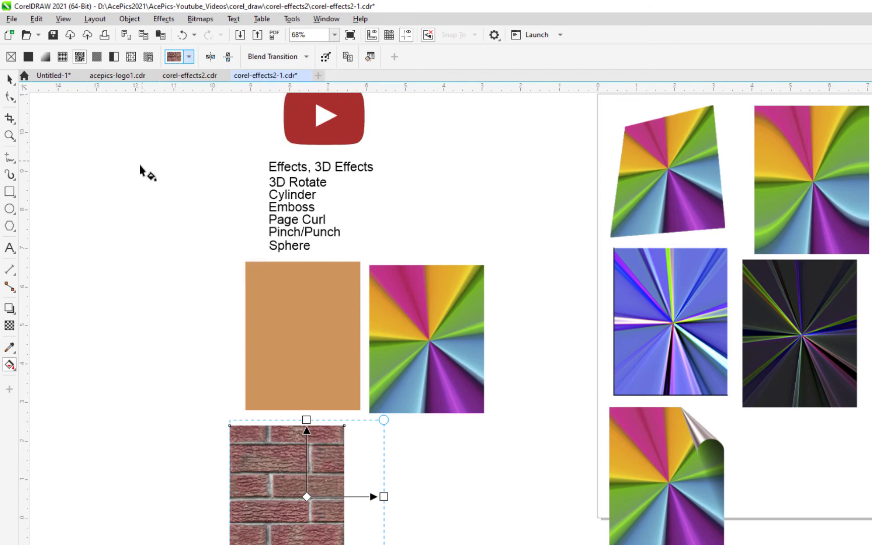
Step: Apply the Pinch/Punch effect to the brick-filled rectangle with a value of -100
click(166, 21)
mouse_move(182, 50)
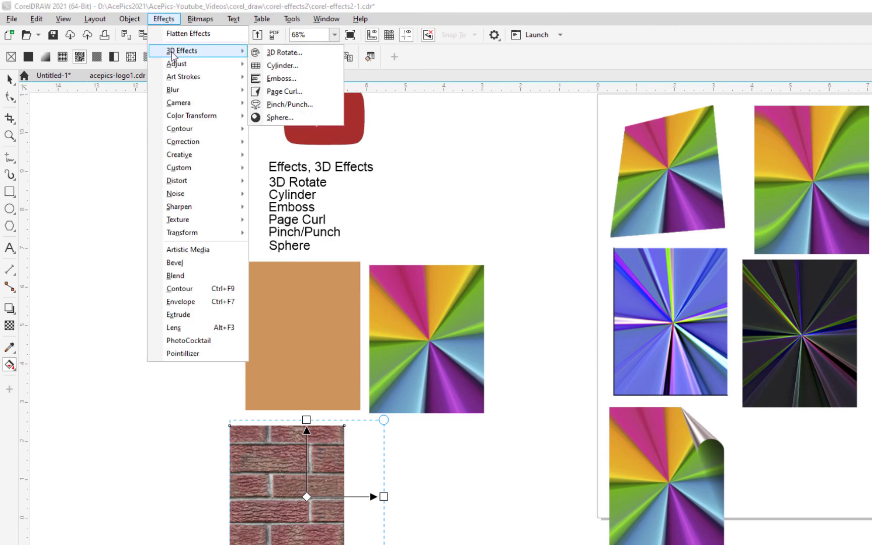
click(293, 104)
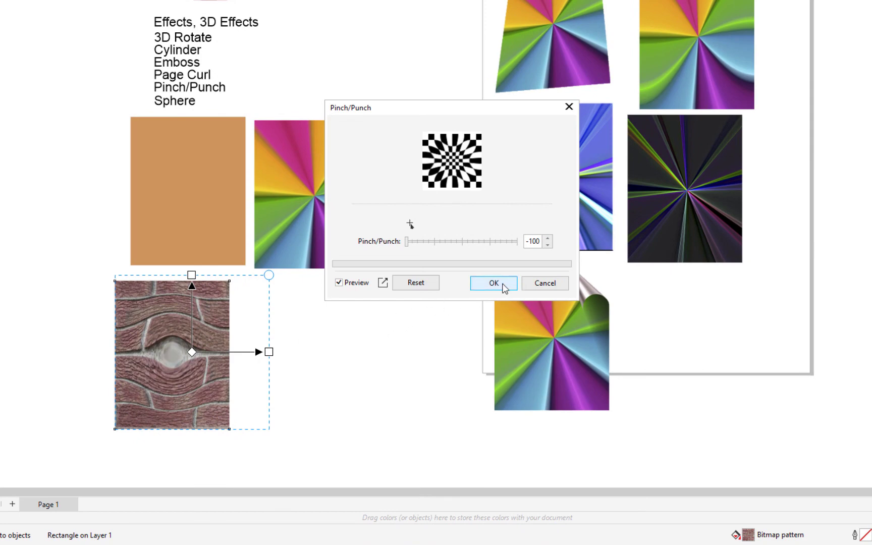
click(493, 283)
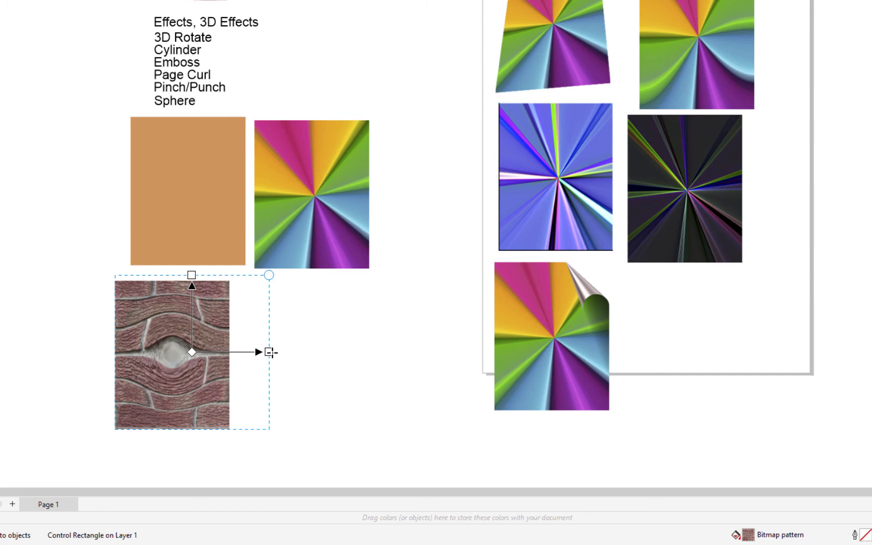
Step: Widen and skew the brick pattern fill so that the brick rows slope upward to the right, and inspect it up close
drag(269, 352, 298, 296)
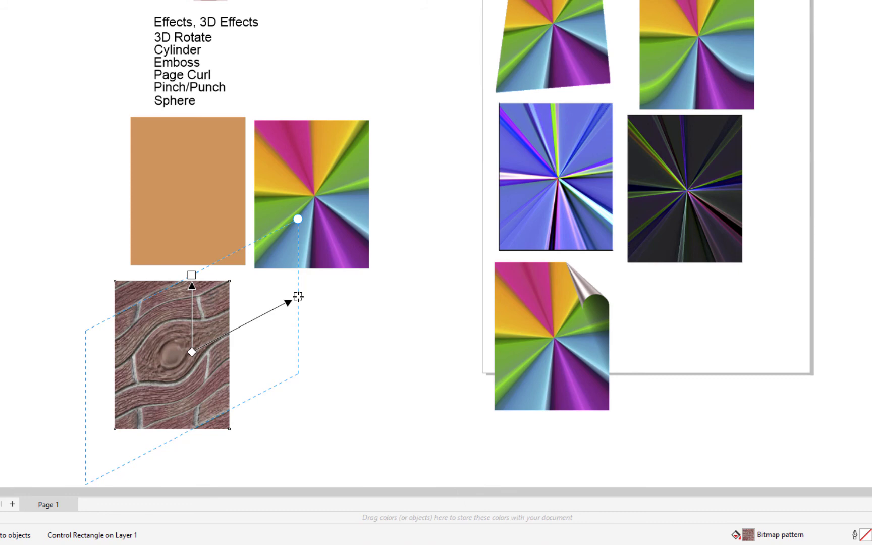
click(346, 389)
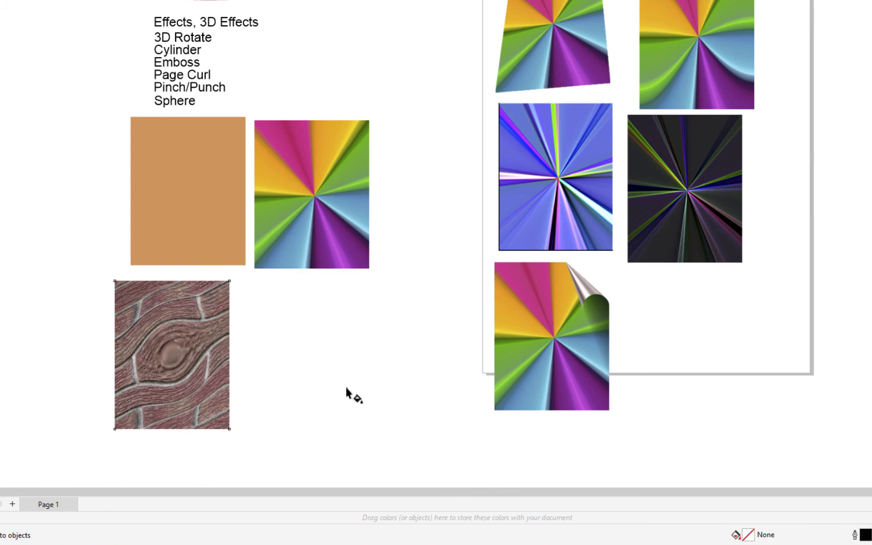
key(z)
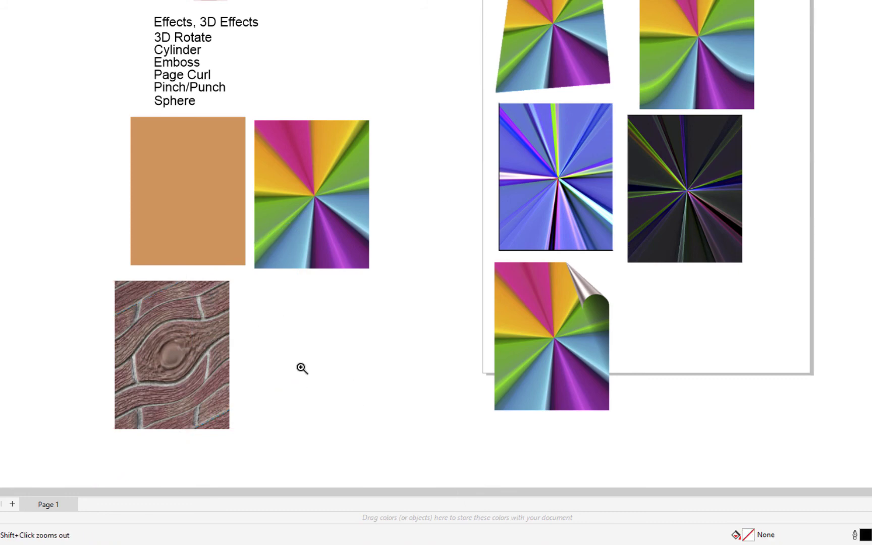
click(161, 365)
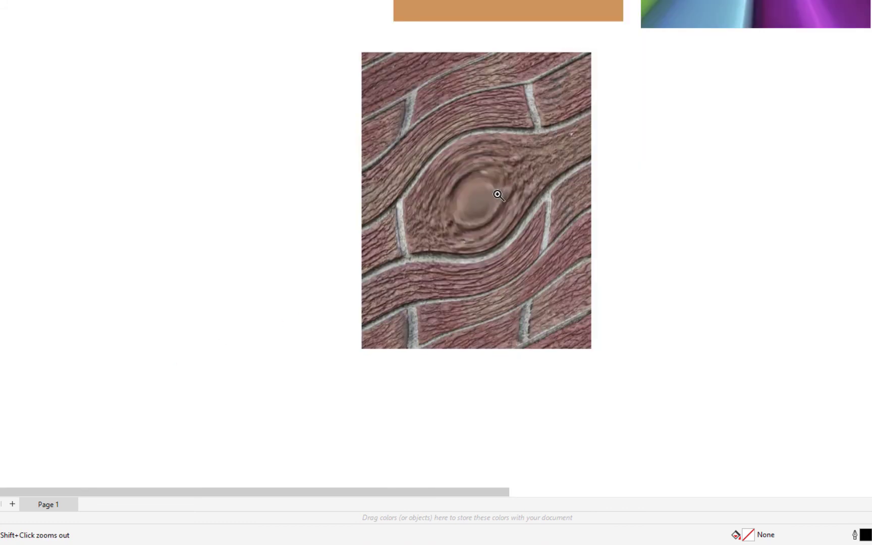
Step: Duplicate the original multicoloured rectangle and place the copy directly to the right of the distorted brick rectangle
shift+click(473, 203)
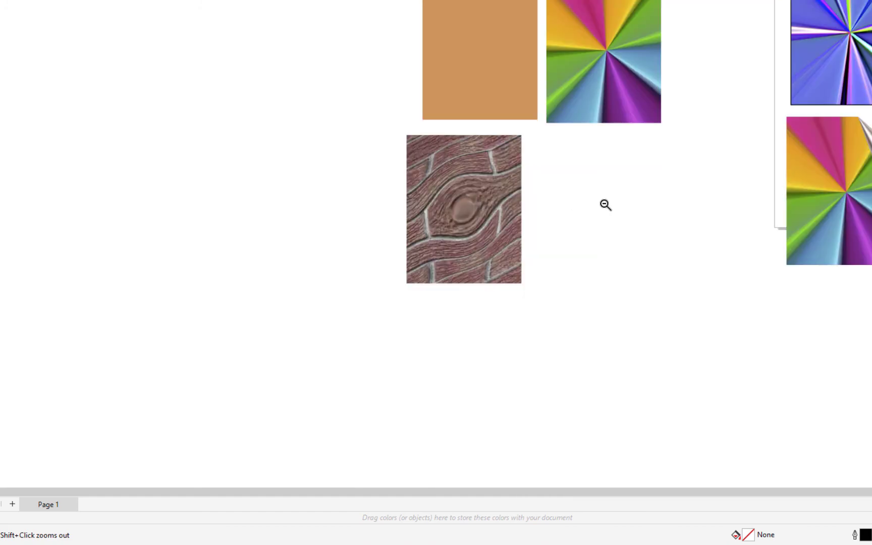
shift+click(605, 204)
shift+click(600, 223)
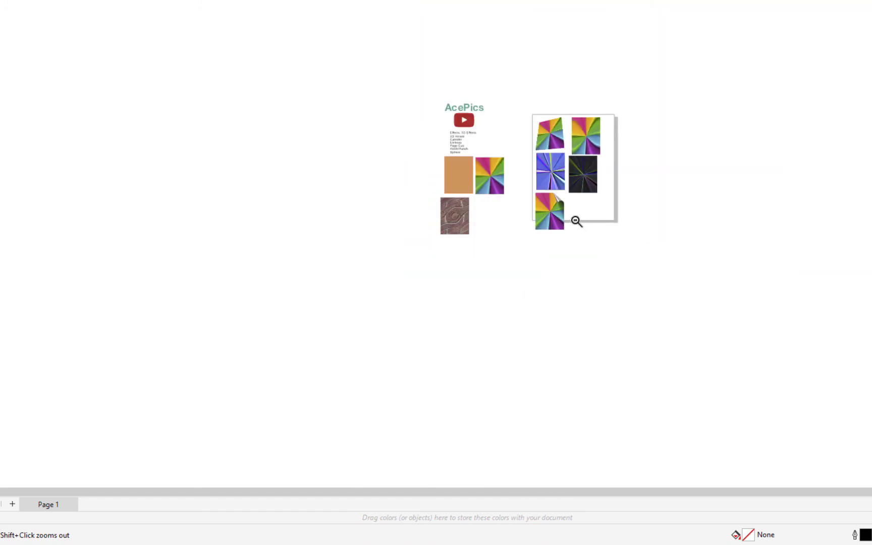
click(531, 204)
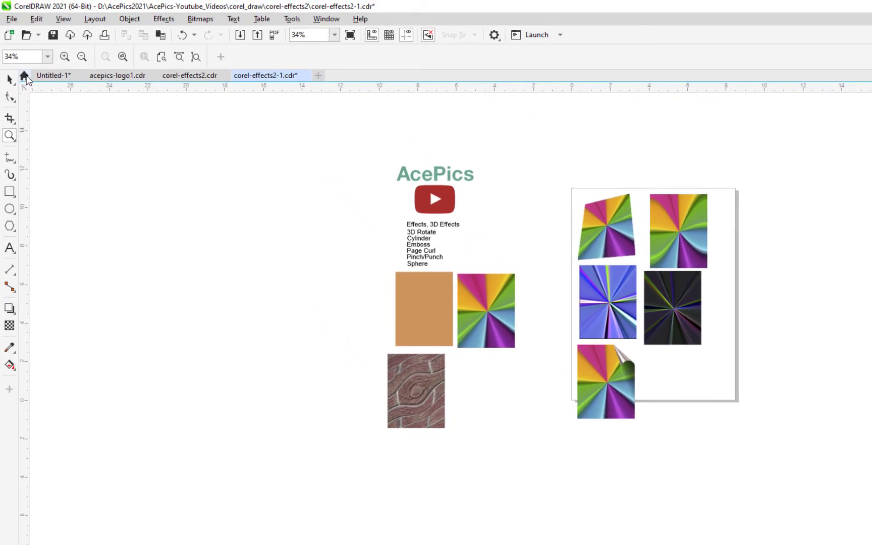
click(9, 79)
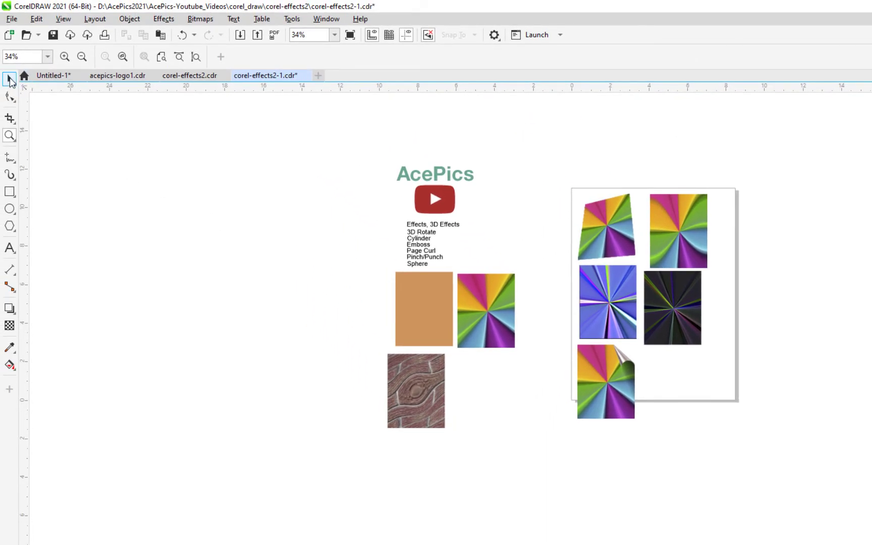
click(489, 309)
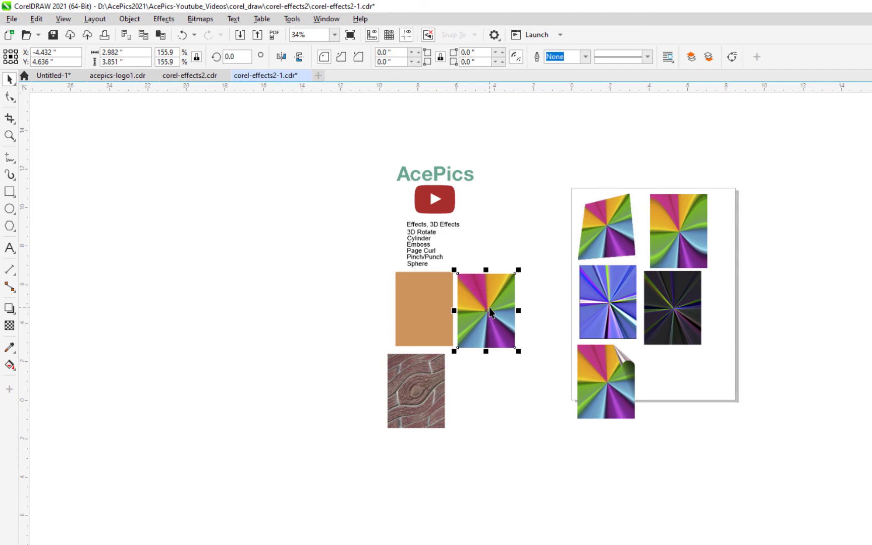
key(Up)
key(Right)
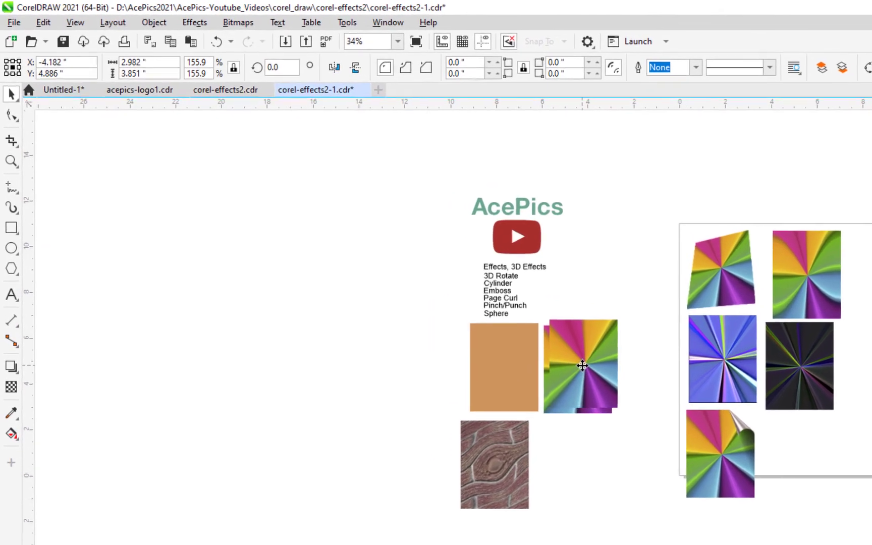
drag(489, 310, 522, 409)
drag(627, 488, 579, 480)
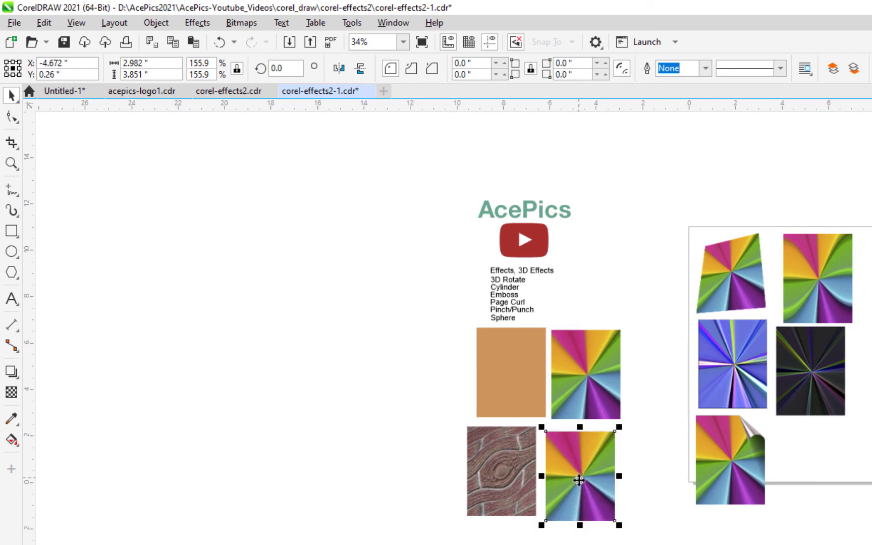
Step: Open the Sphere effect for the multicoloured rectangle beside the distorted brick rectangle, keeping its preview in clear view
key(z)
click(578, 479)
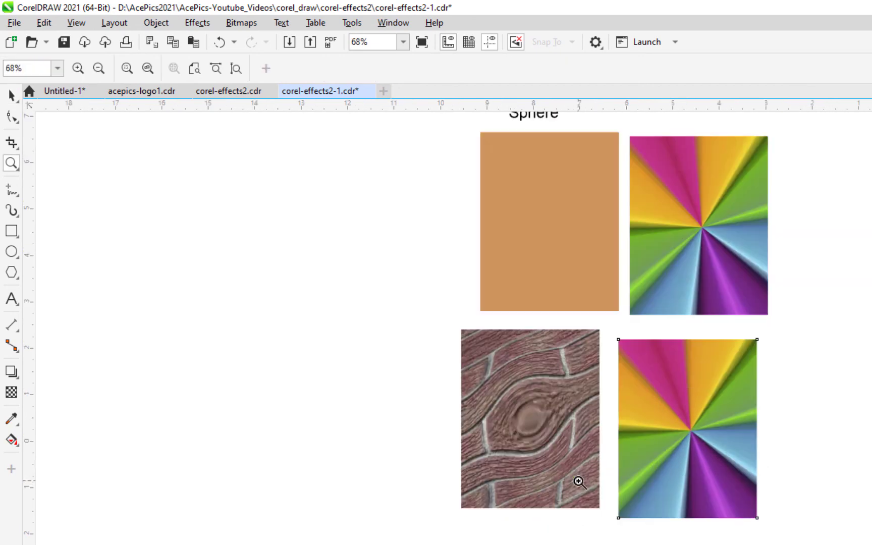
click(717, 425)
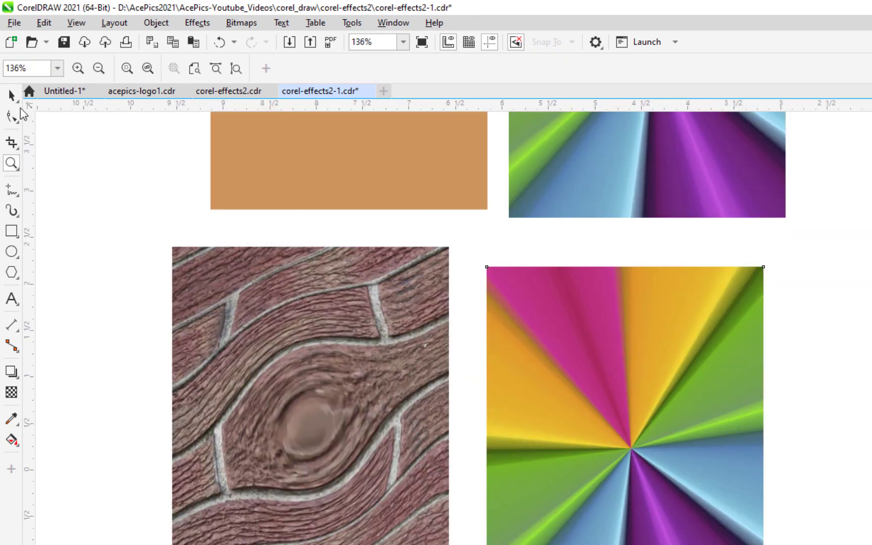
click(11, 95)
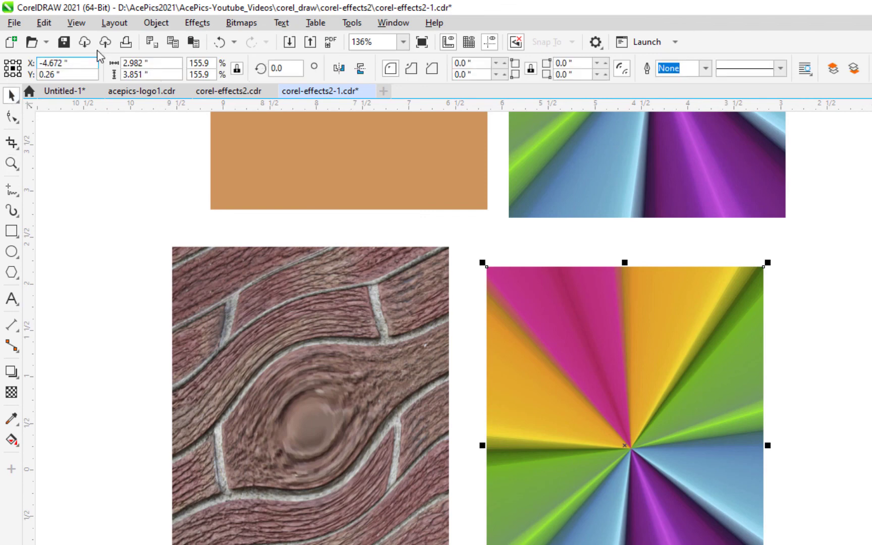
click(197, 23)
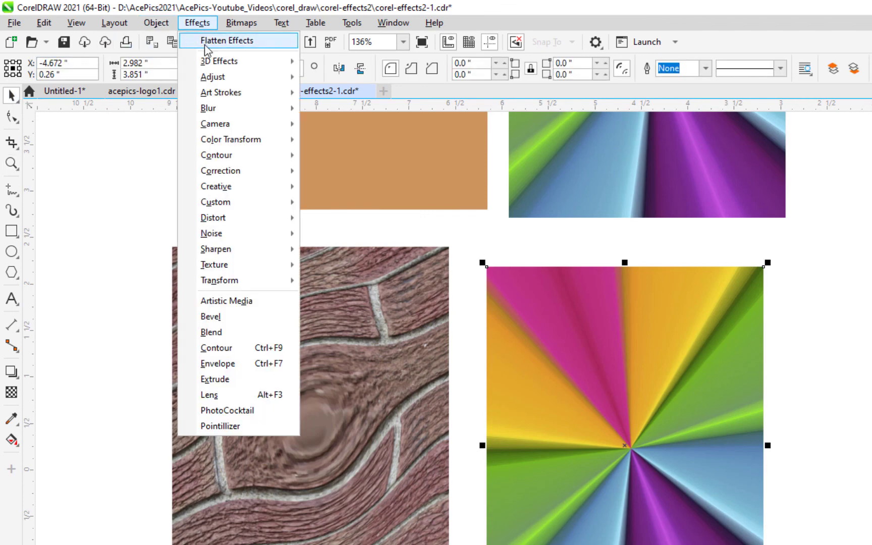
mouse_move(288, 66)
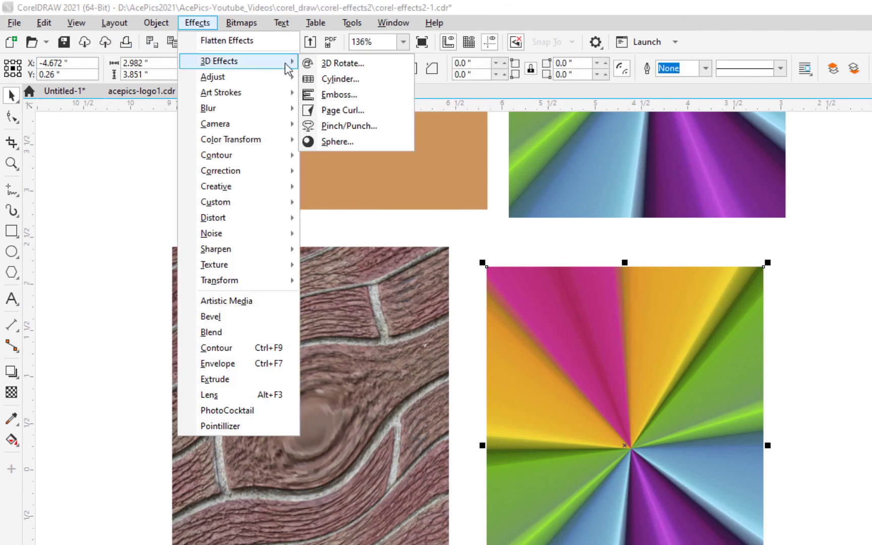
click(342, 142)
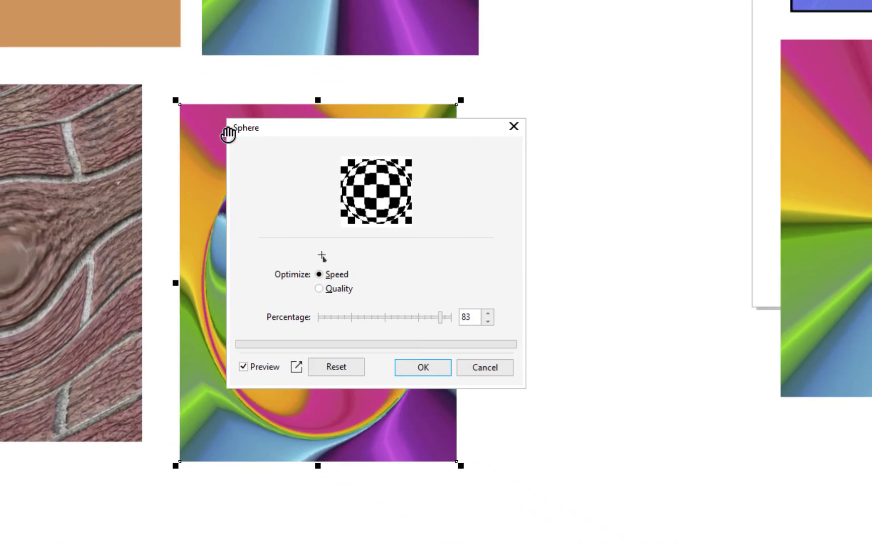
drag(267, 129, 527, 125)
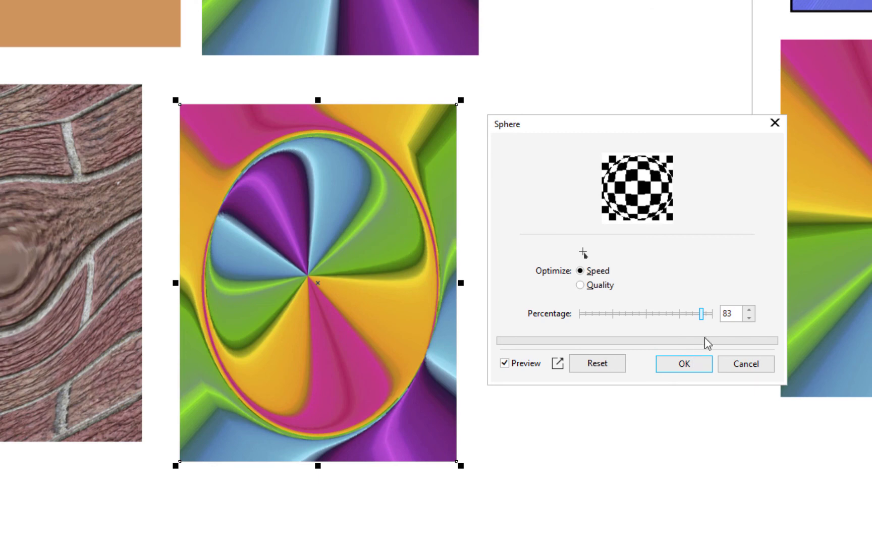
Step: Try negative Sphere percentages down to -82 and apply the effect to the multicoloured rectangle at 81 percent
drag(701, 313, 602, 333)
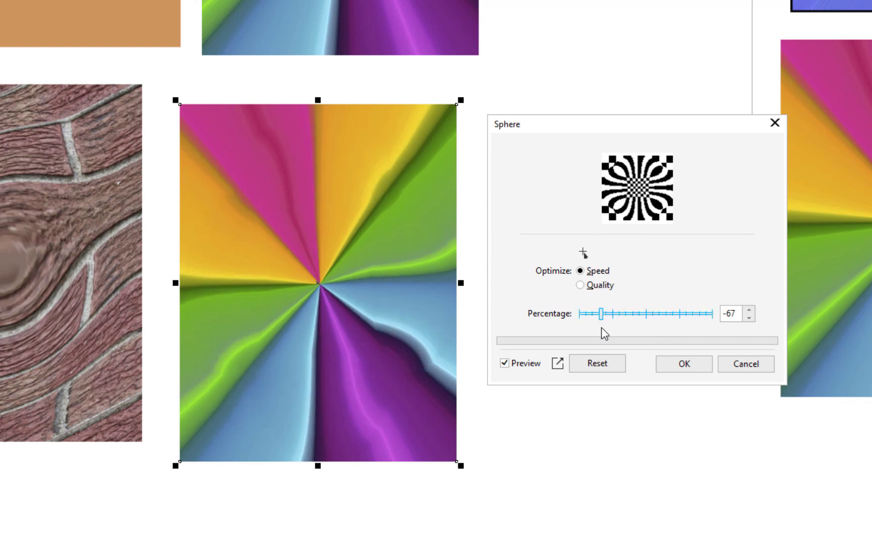
click(602, 319)
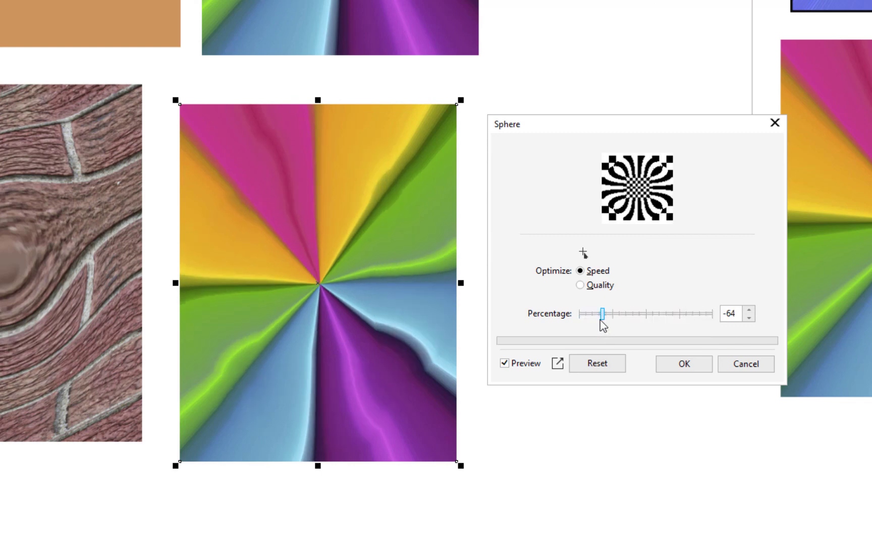
click(591, 319)
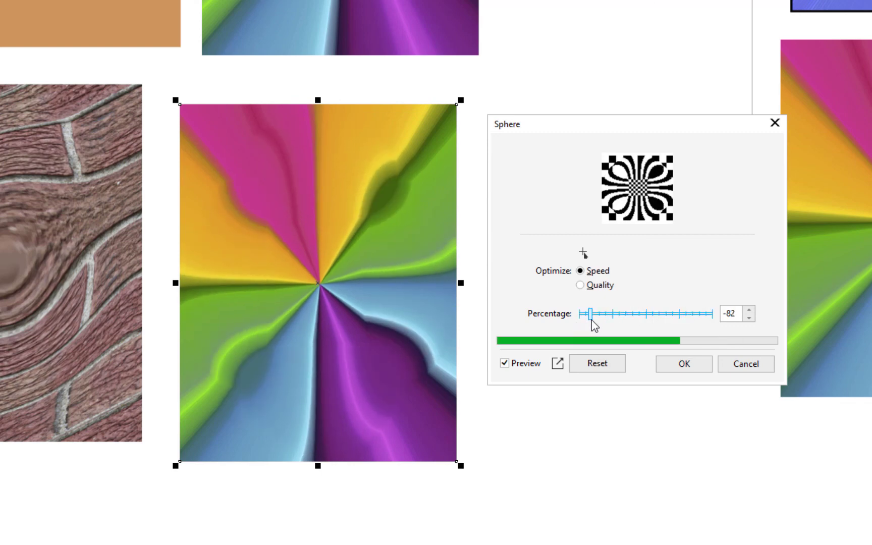
drag(593, 323, 703, 328)
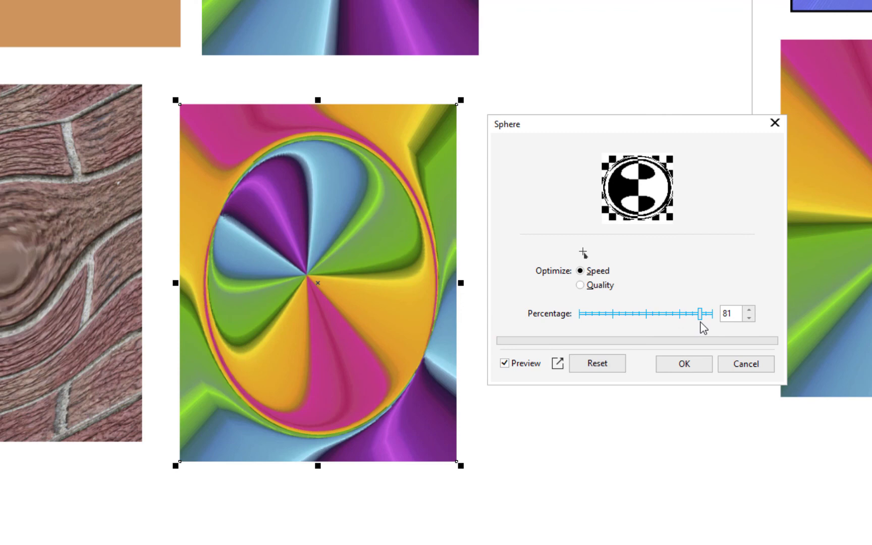
click(683, 362)
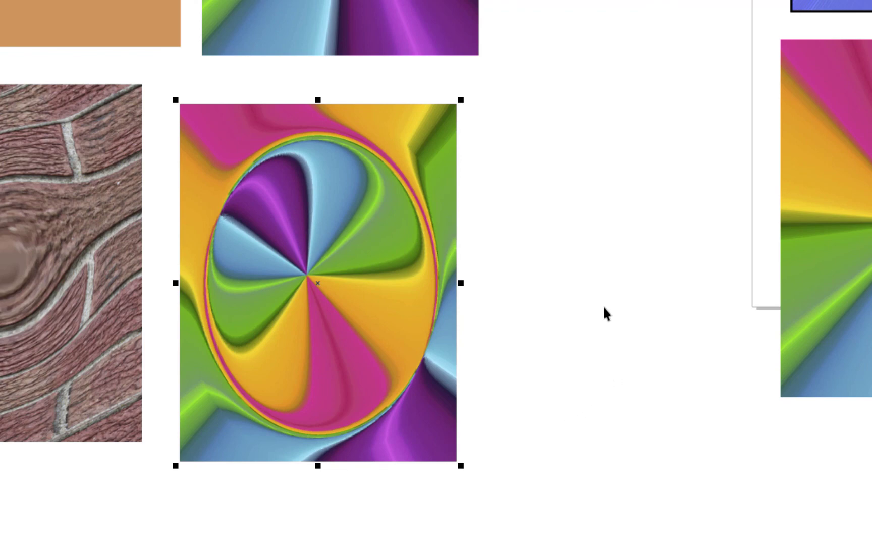
Step: Review the text list of 3D effects, starting from the 3D Rotate entry, alongside the finished samples
scroll(604, 304, down, 5)
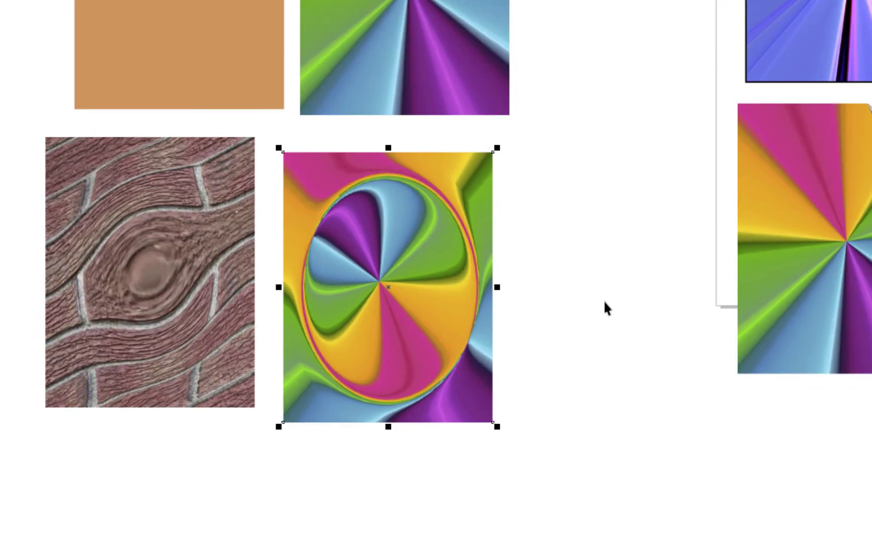
scroll(605, 303, down, 2)
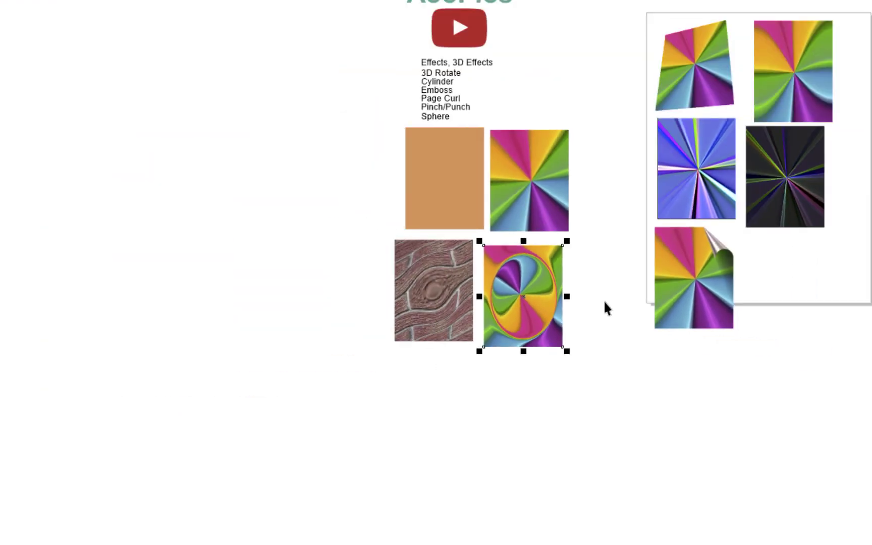
click(775, 190)
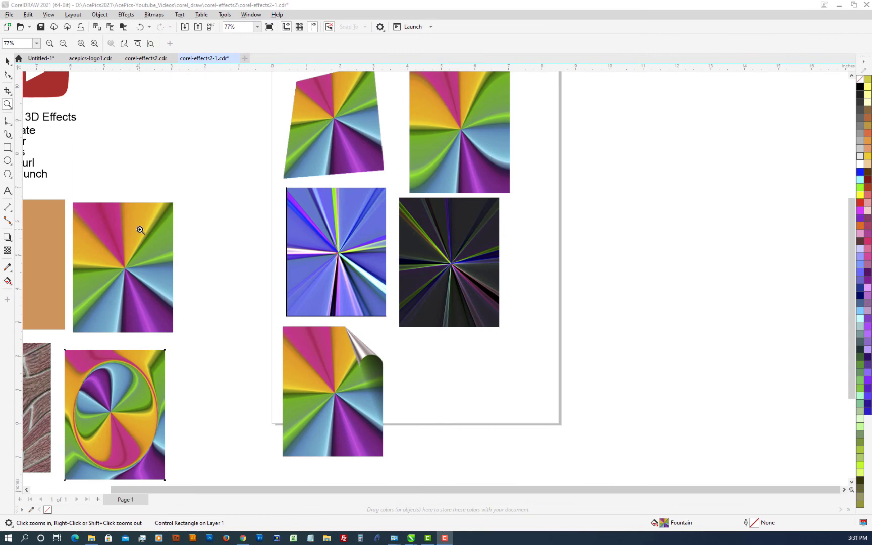
click(7, 61)
key(h)
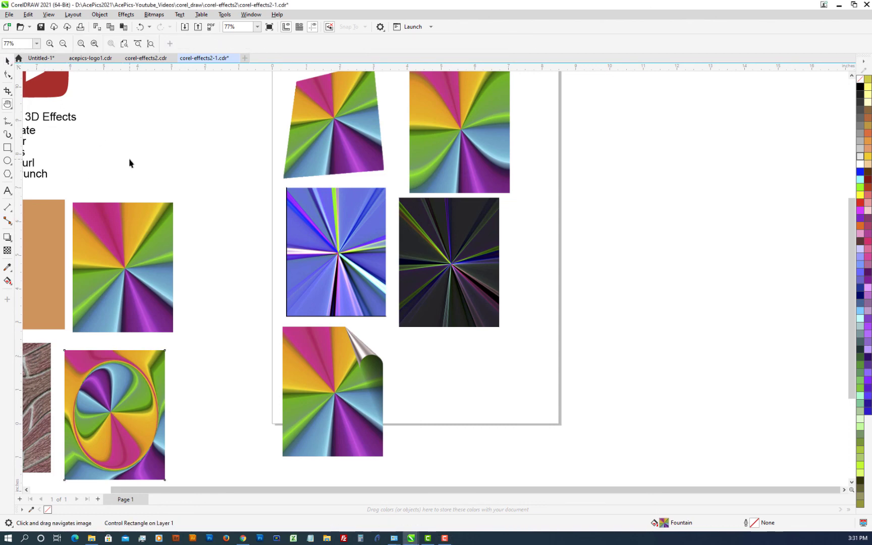
drag(132, 163, 280, 187)
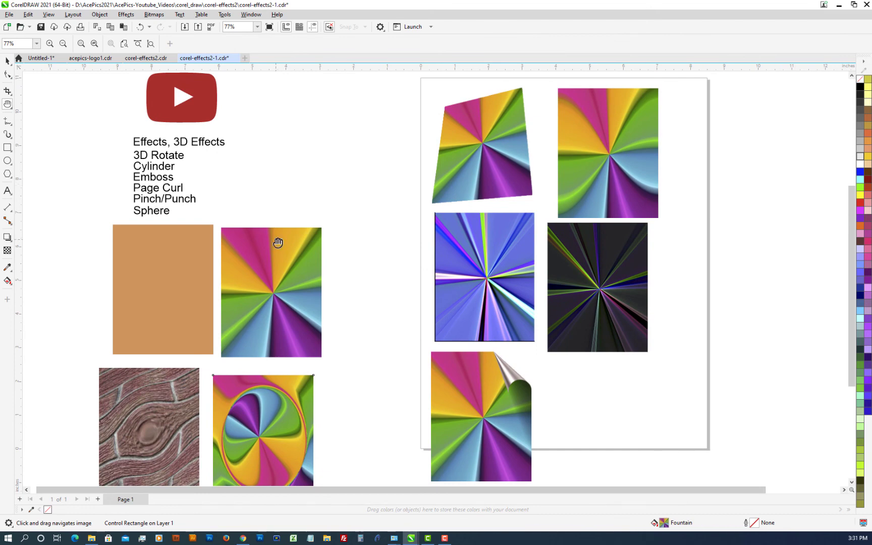
click(7, 61)
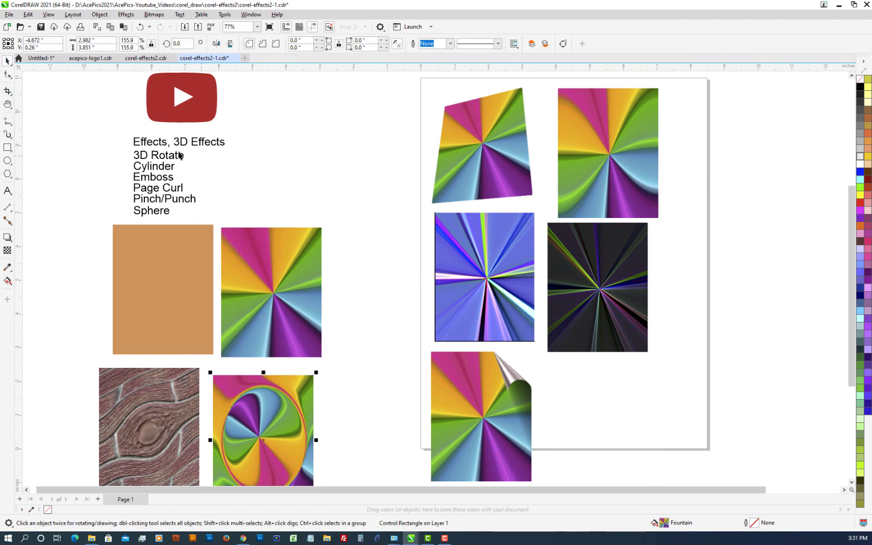
click(150, 158)
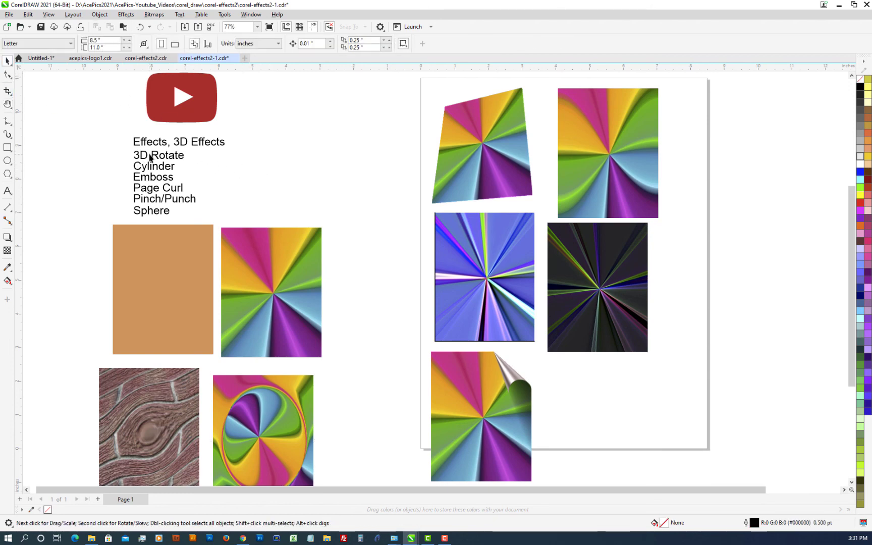
click(158, 158)
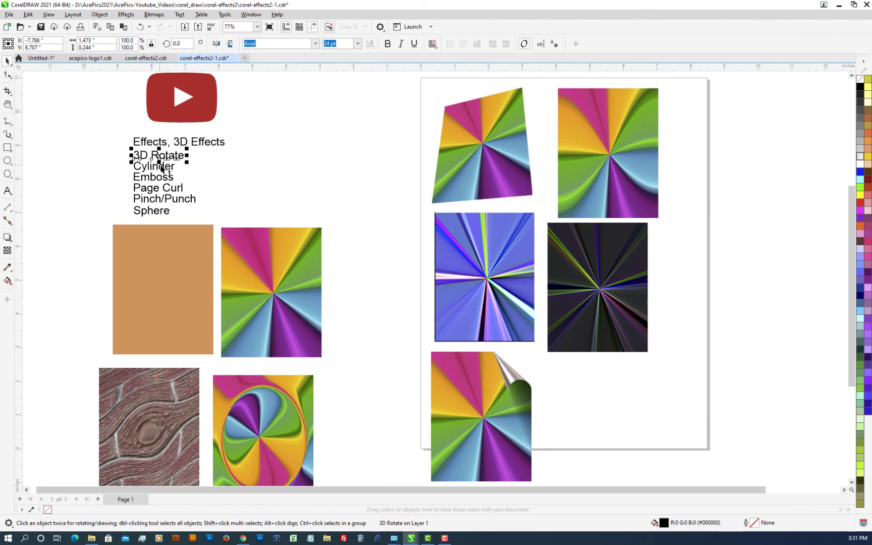
click(202, 171)
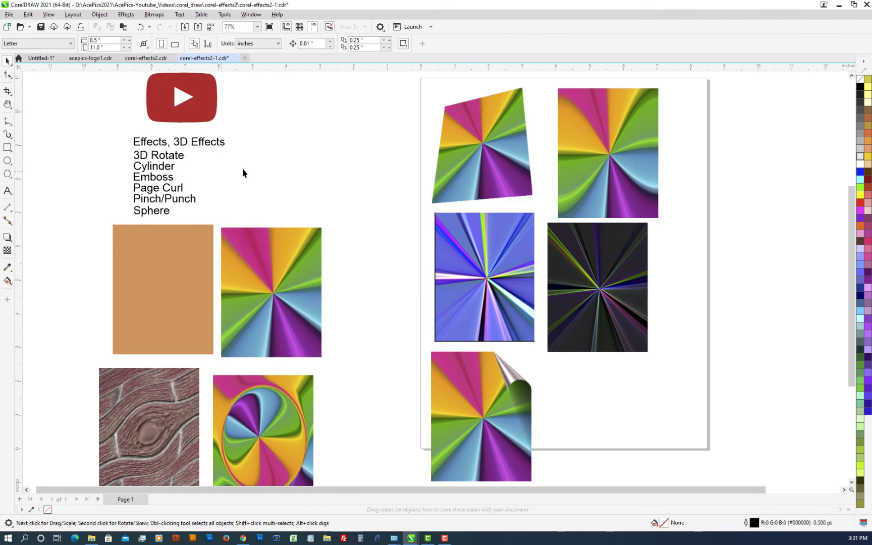
Step: Review the effect samples one by one: 3D Rotate, Cylinder, both Emboss versions, Page Curl, Pinch/Punch and Sphere
click(462, 147)
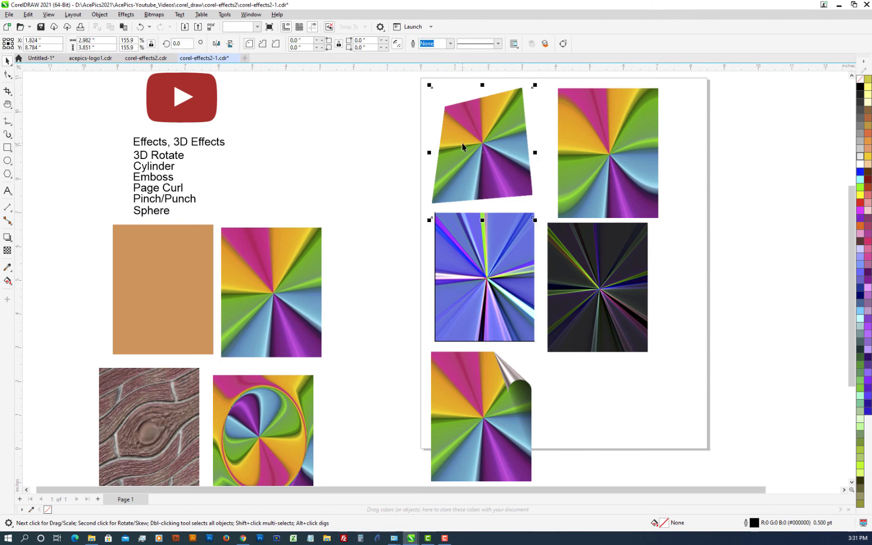
click(618, 146)
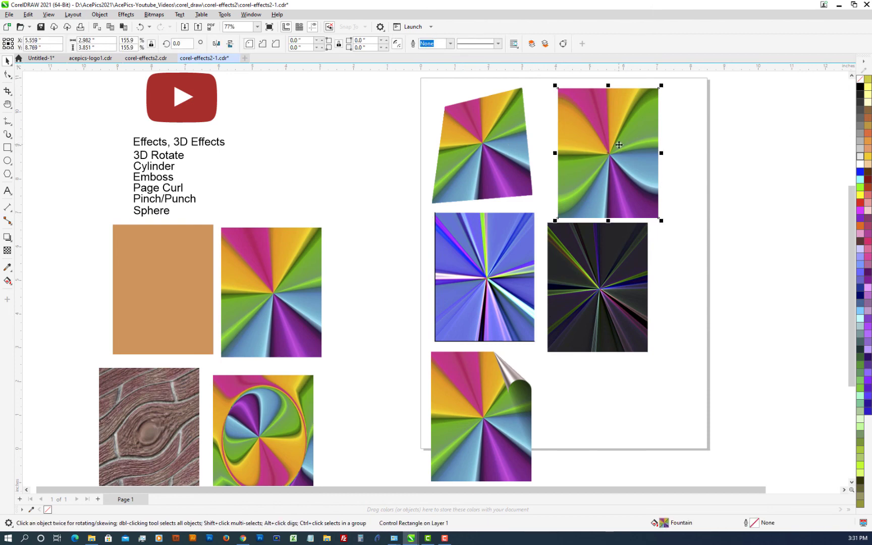
click(492, 286)
click(603, 278)
click(500, 388)
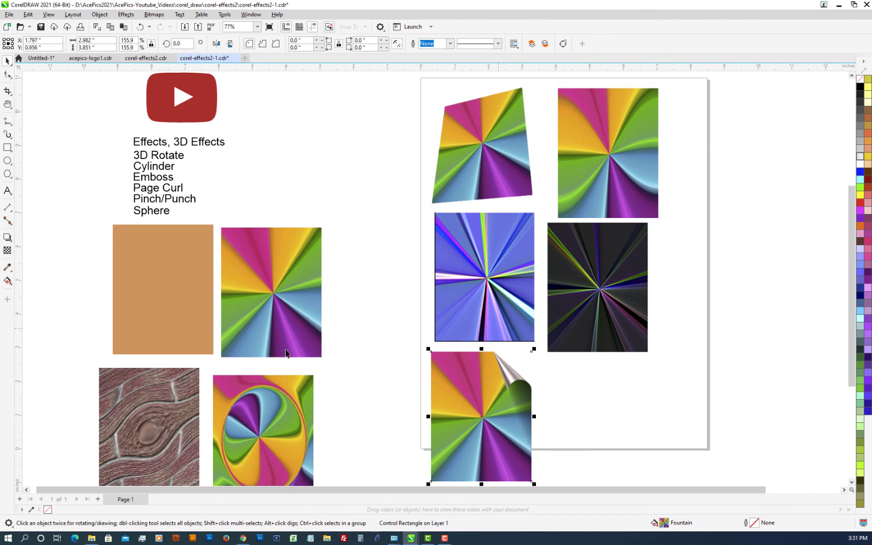
click(139, 428)
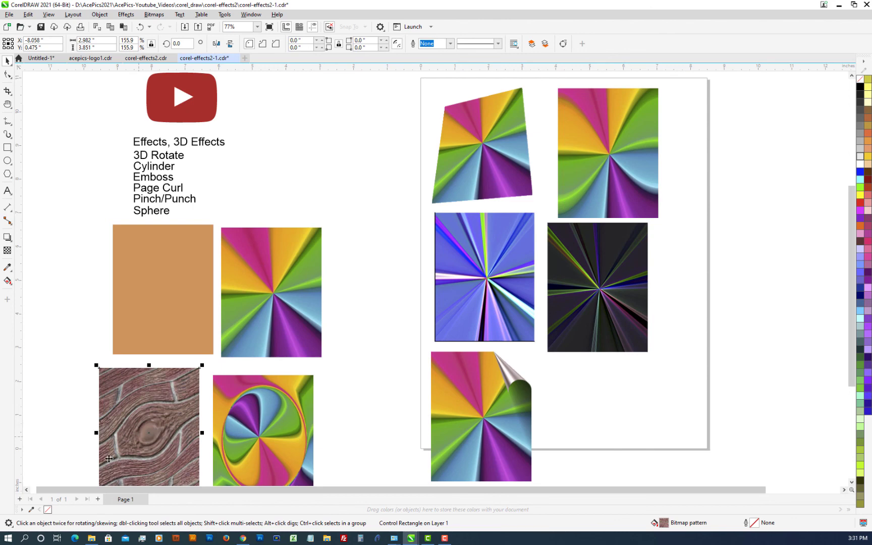
click(250, 413)
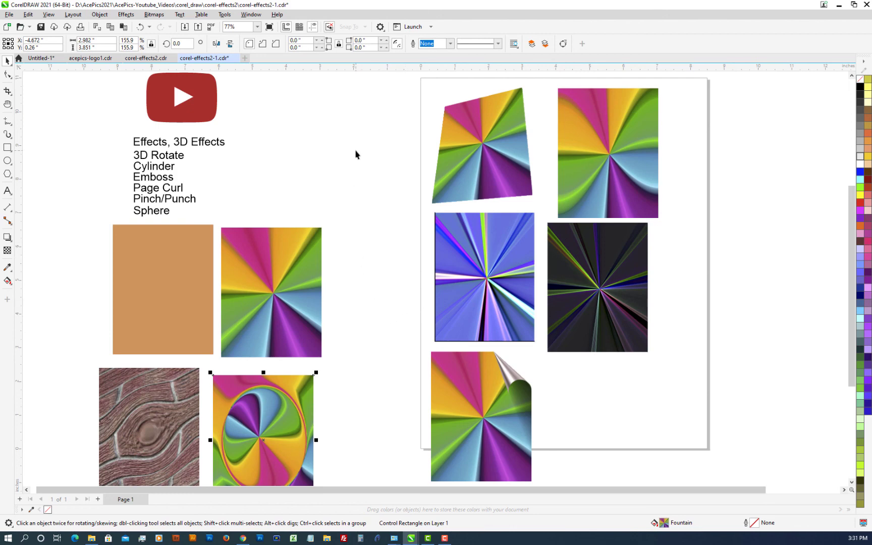
scroll(349, 152, down, 1)
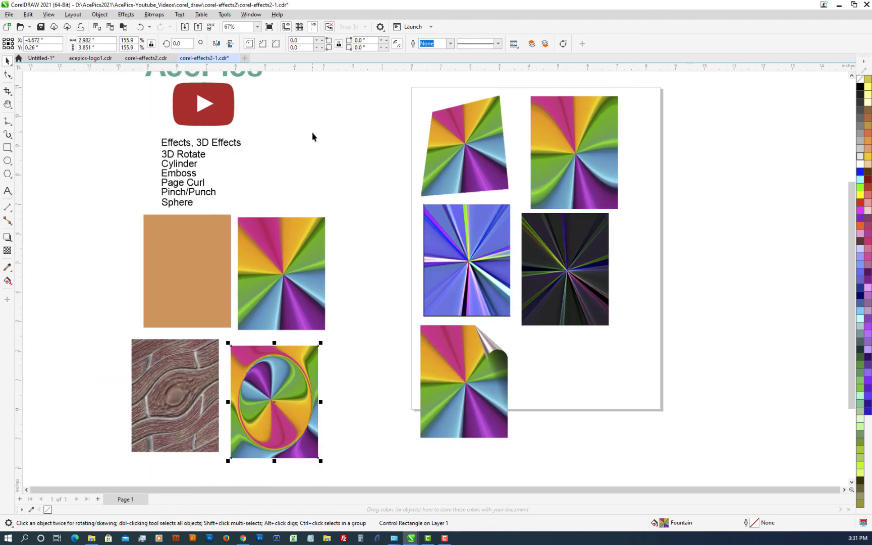
key(h)
drag(312, 136, 372, 219)
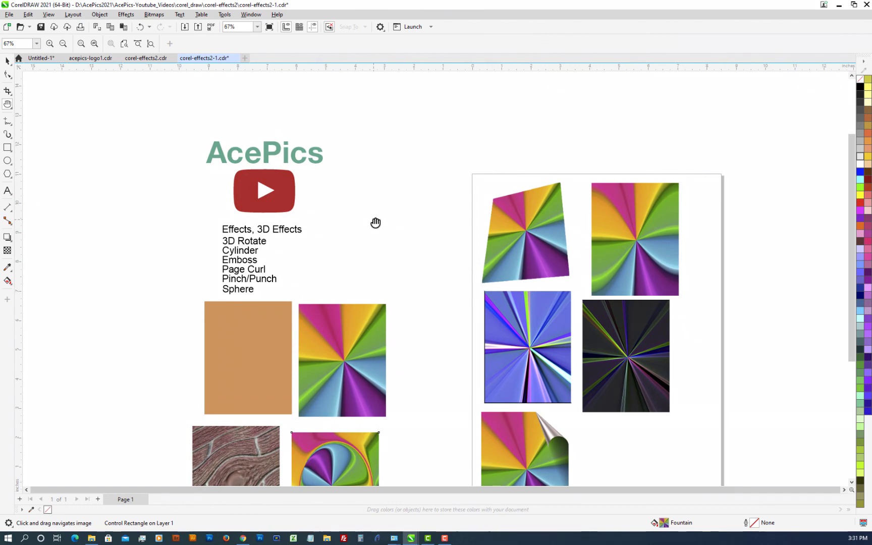